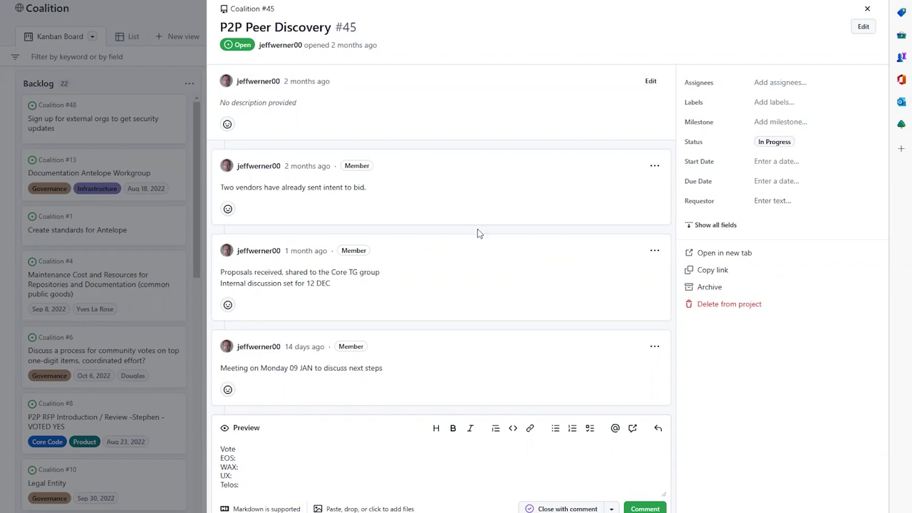
# Record Fudan as the vote for EOS, WAX, UX and Telos, post the comment on P2P Peer Discovery and close the issue view
pyautogui.click(285, 457)
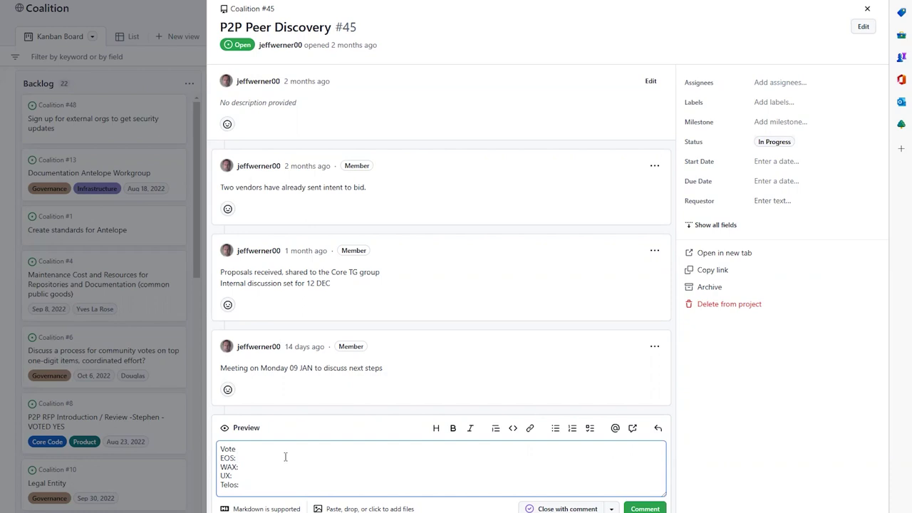
pyautogui.write('Fudan')
pyautogui.press('Down')
pyautogui.write('Fudan')
pyautogui.press('Down')
pyautogui.write('Fudan')
pyautogui.press('Down')
pyautogui.write('Fudan')
pyautogui.press('Return')
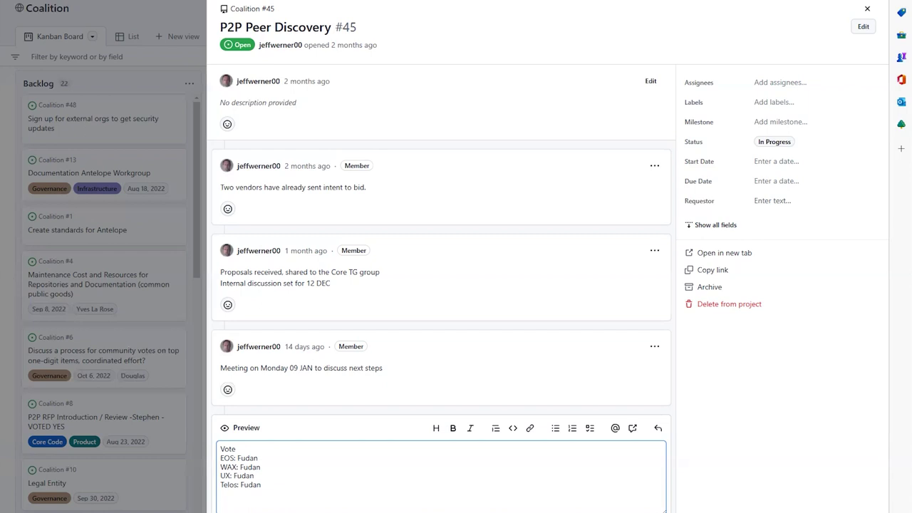
pyautogui.hotkey('ctrl', 'Return')
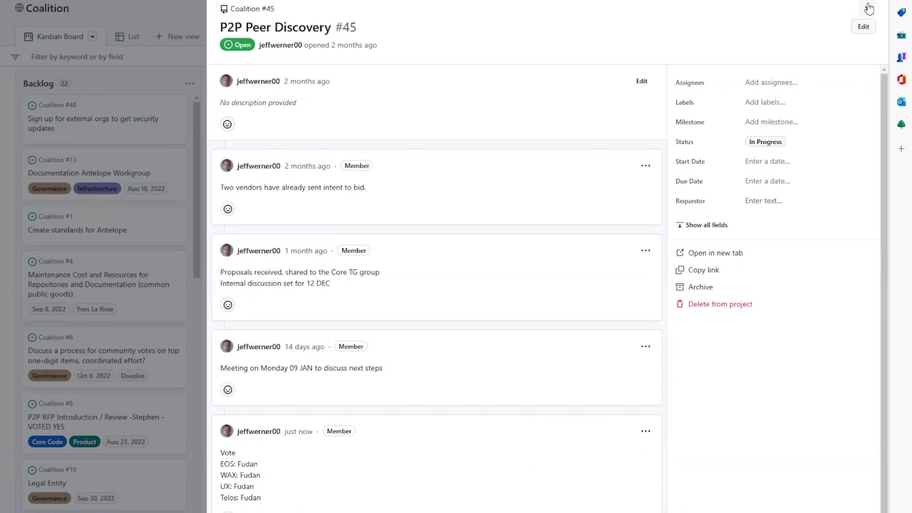
pyautogui.click(869, 8)
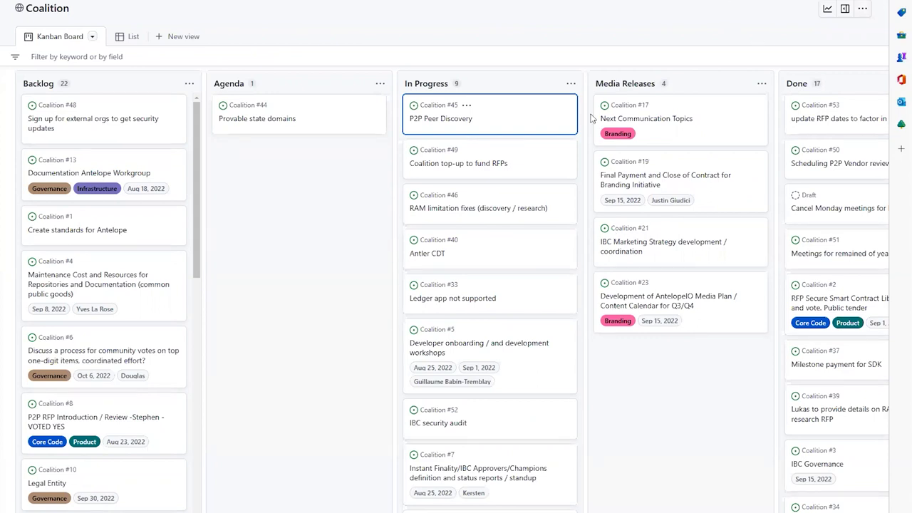
# Post a comment on the Coalition top-up to fund RFPs issue saying new numbers are needed and naming the member who will get them
pyautogui.click(502, 166)
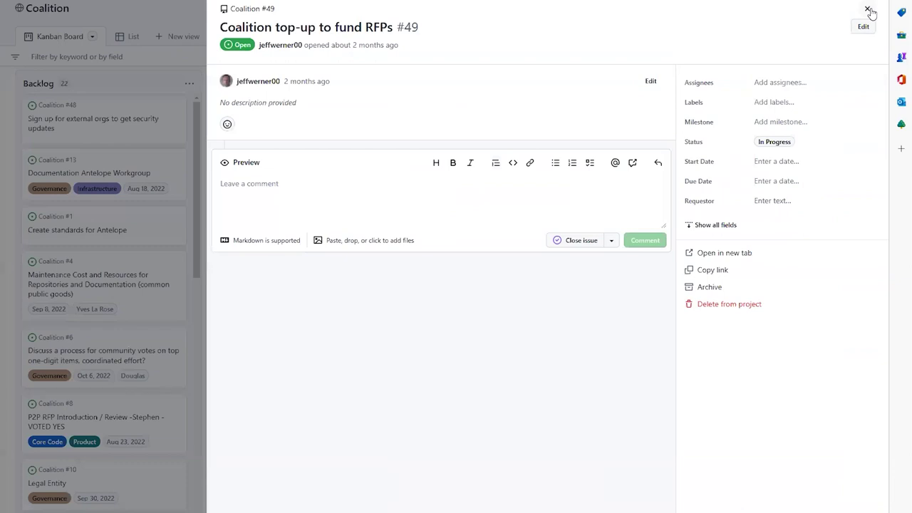
pyautogui.click(242, 183)
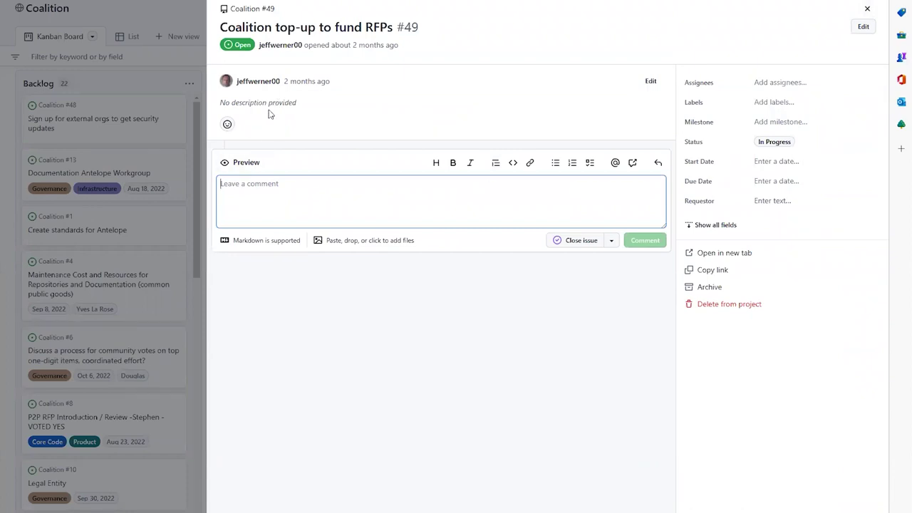
pyautogui.write('Need ')
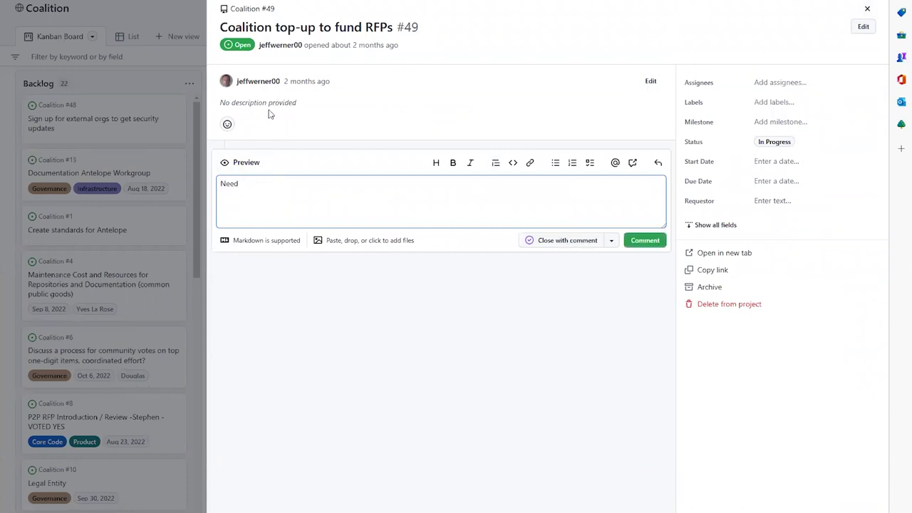
pyautogui.write('new numbers - Guillame to get numbers')
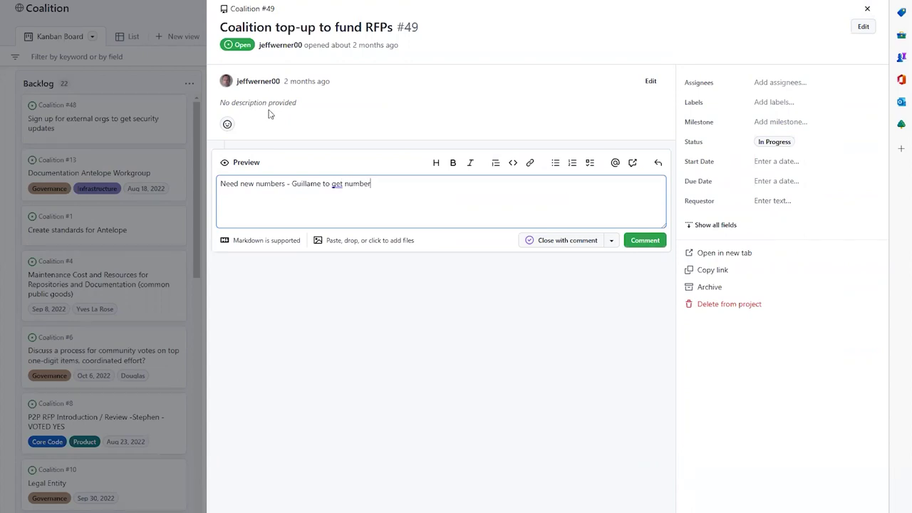
pyautogui.click(312, 184)
pyautogui.write('u')
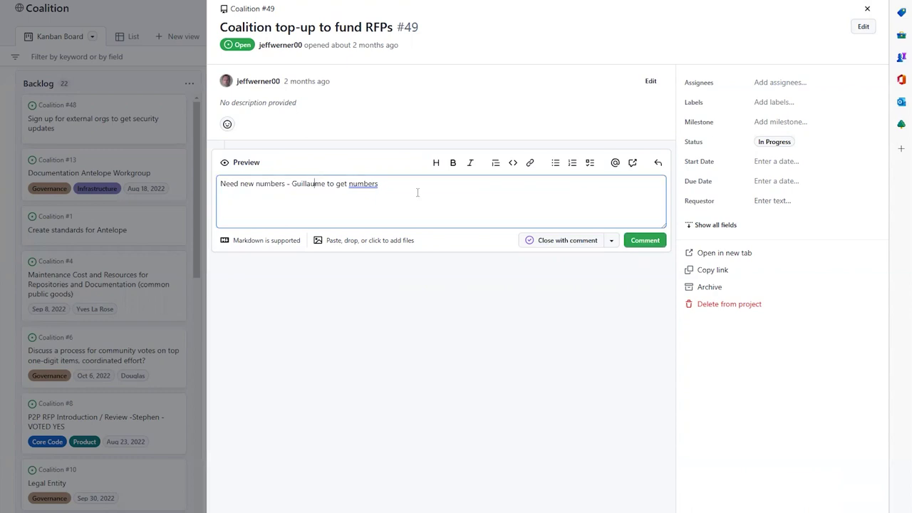
pyautogui.click(645, 241)
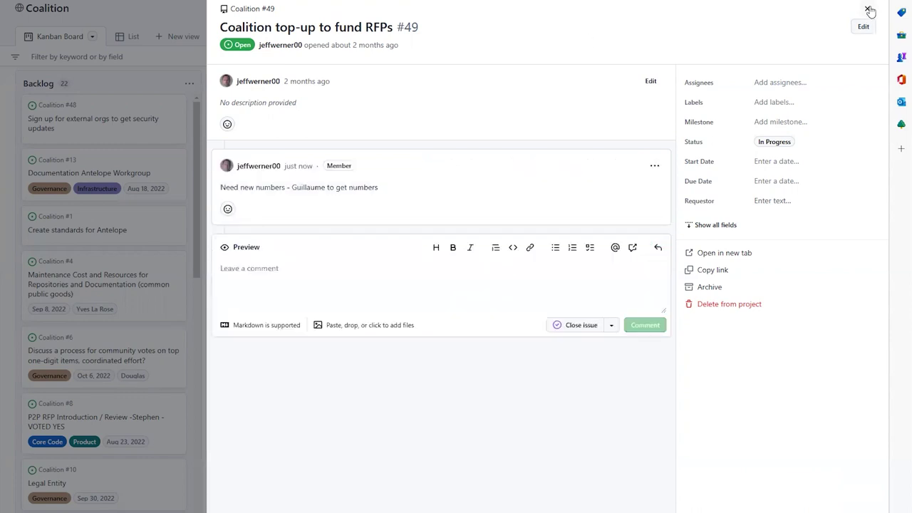
pyautogui.click(870, 10)
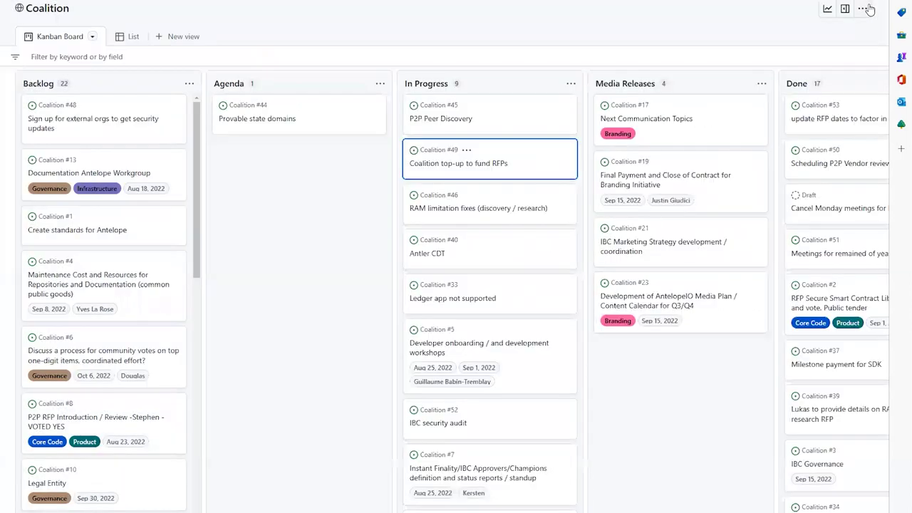
# On the RAM limitation fixes issue, draft the comment "ENF will not propose a full bid for the RFP due to resource constraints and priorities"
pyautogui.click(455, 212)
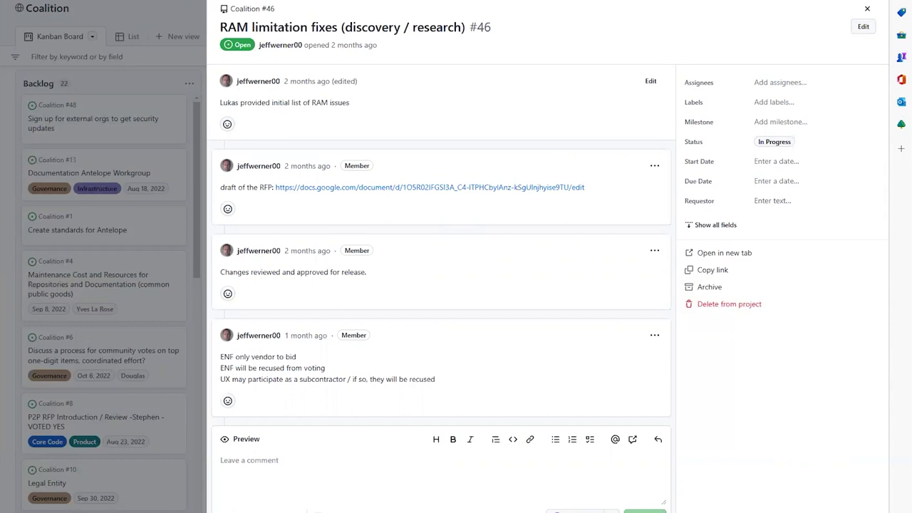
pyautogui.click(267, 457)
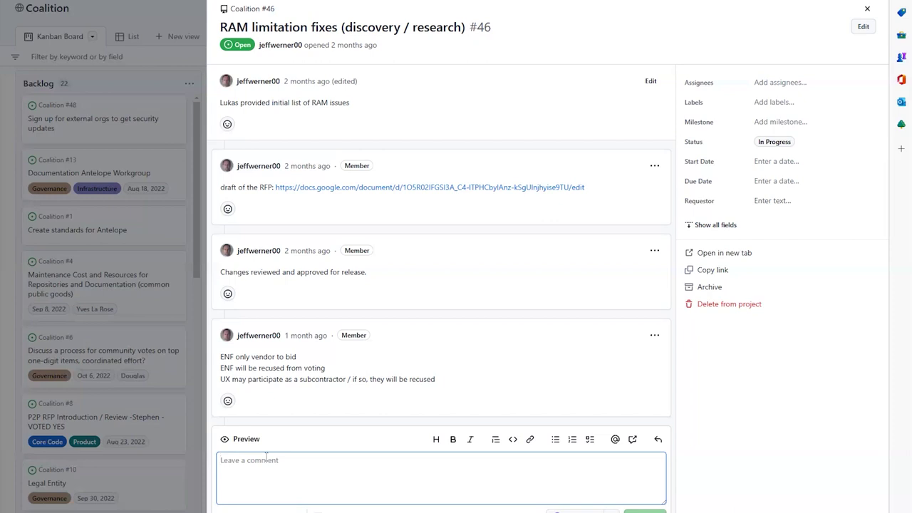
pyautogui.write('ENF')
pyautogui.write('will not propose a full bid for the RFP due to resource constraints')
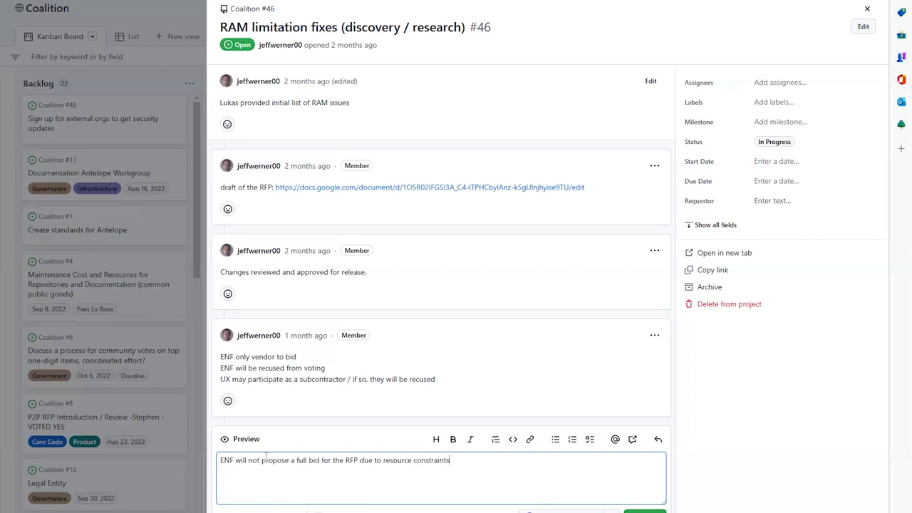
pyautogui.press('Tab')
pyautogui.write('and priorities')
pyautogui.press('Return')
# Reword the first comment line so that "RFP" reads "current RFP scope"
pyautogui.click(347, 460)
pyautogui.write('current')
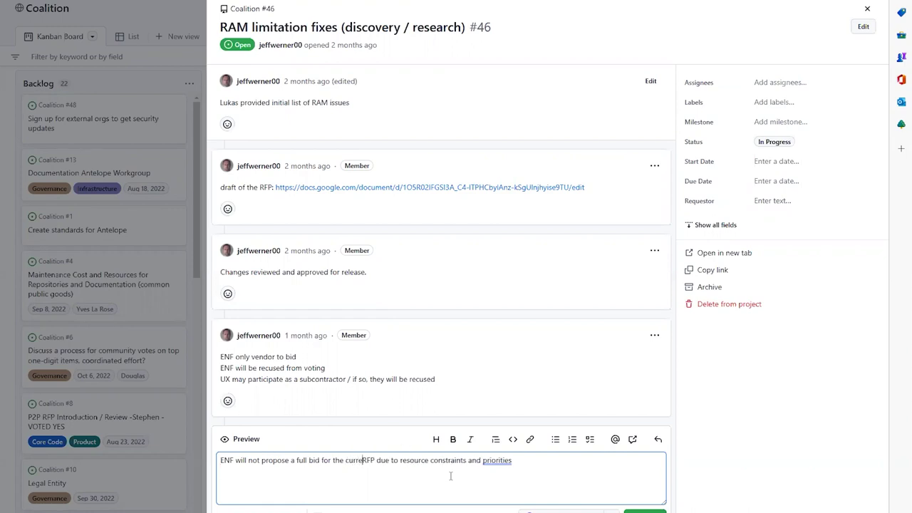
pyautogui.press('Right')
pyautogui.press('Right')
pyautogui.press('Right')
pyautogui.write('scope')
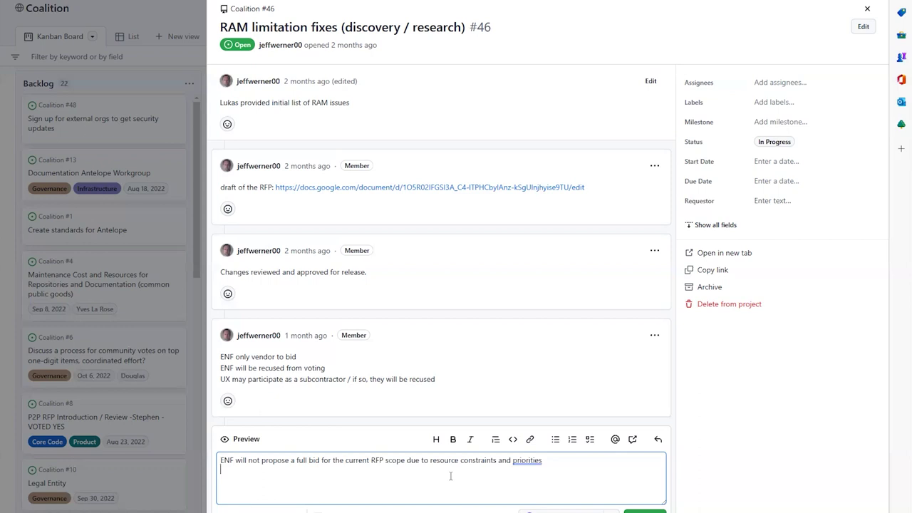
# Add the line "ENF is interested in bidding on a subset of requirements: BR01/BR02 + TR01-05 (remove TR06"
pyautogui.write('ENF is interested in bidding')
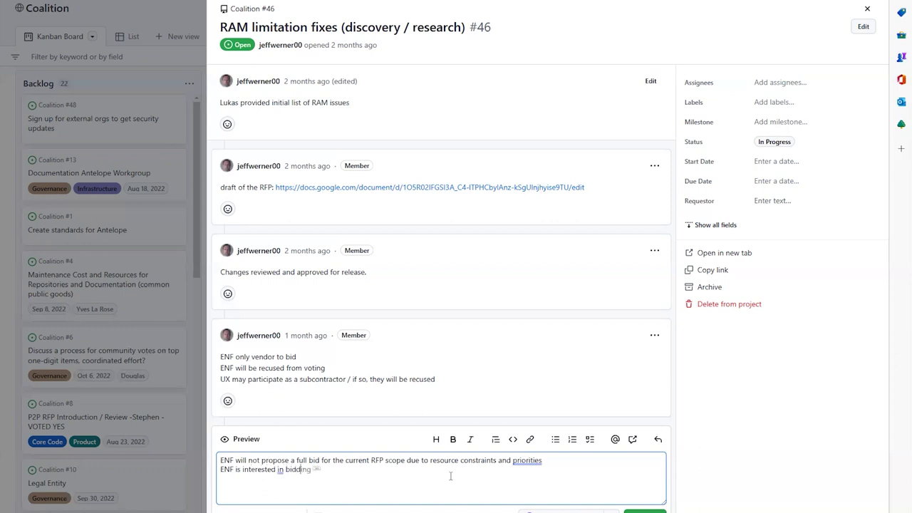
pyautogui.write(' on a subset of requqirements: BR01')
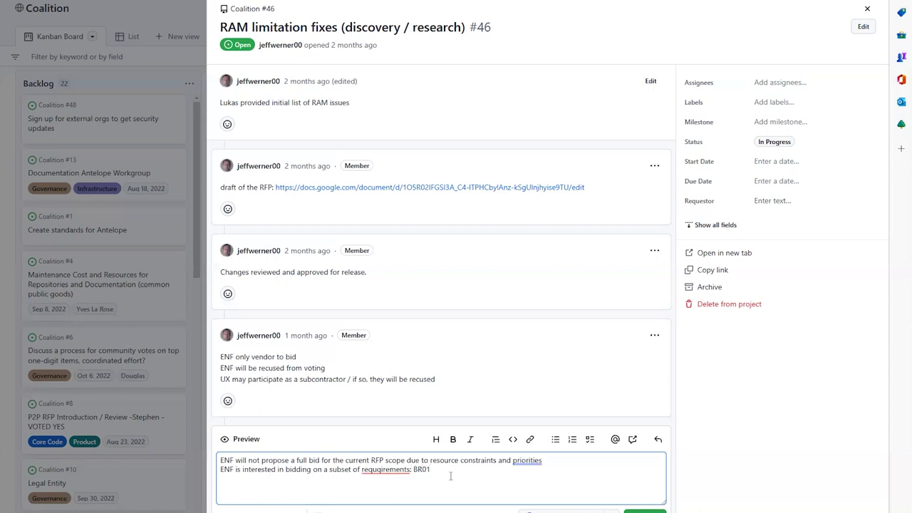
pyautogui.write('/BR02')
pyautogui.click(383, 469)
pyautogui.click(387, 495)
pyautogui.write('+ TR01-05 (remove TR06')
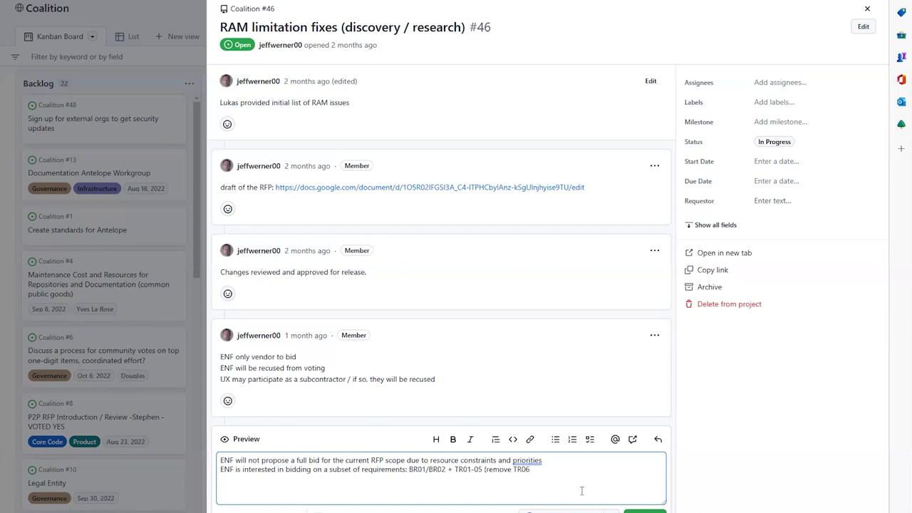
# Replace the remark about removing TR06 with "(exclude other reqs.)" and add BR03 after BR02 in the requirements list
pyautogui.press('BackSpace')
pyautogui.press('BackSpace')
pyautogui.press('BackSpace')
pyautogui.press('BackSpace')
pyautogui.press('BackSpace')
pyautogui.press('BackSpace')
pyautogui.press('BackSpace')
pyautogui.press('BackSpace')
pyautogui.press('BackSpace')
pyautogui.press('BackSpace')
pyautogui.press('BackSpace')
pyautogui.press('BackSpace')
pyautogui.write('(exlude other reqs.')
pyautogui.click(508, 470)
pyautogui.click(505, 511)
pyautogui.click(448, 470)
pyautogui.write('/BR03')
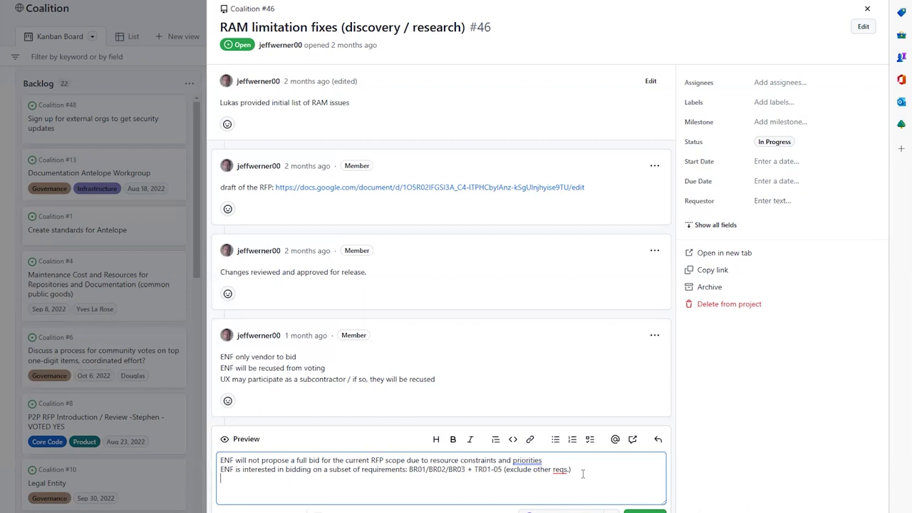
# Add a "Vote to change RFP" section with WAX: Yes, blank UX and Telos entries, and ENF: Abstain
pyautogui.write('Vote to change RFP')
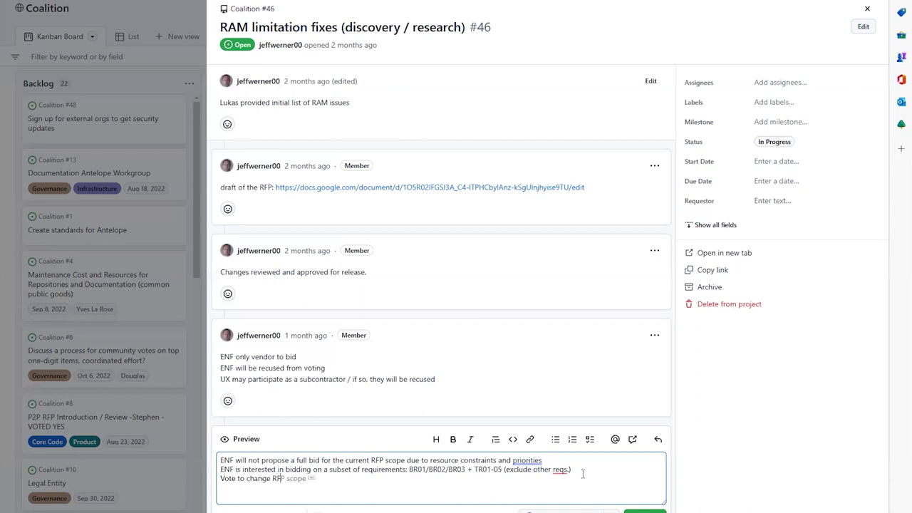
pyautogui.press('Return')
pyautogui.write('WAX: Yes')
pyautogui.press('Return')
pyautogui.write('UX:')
pyautogui.press('Return')
pyautogui.write('Telos:')
pyautogui.press('Up')
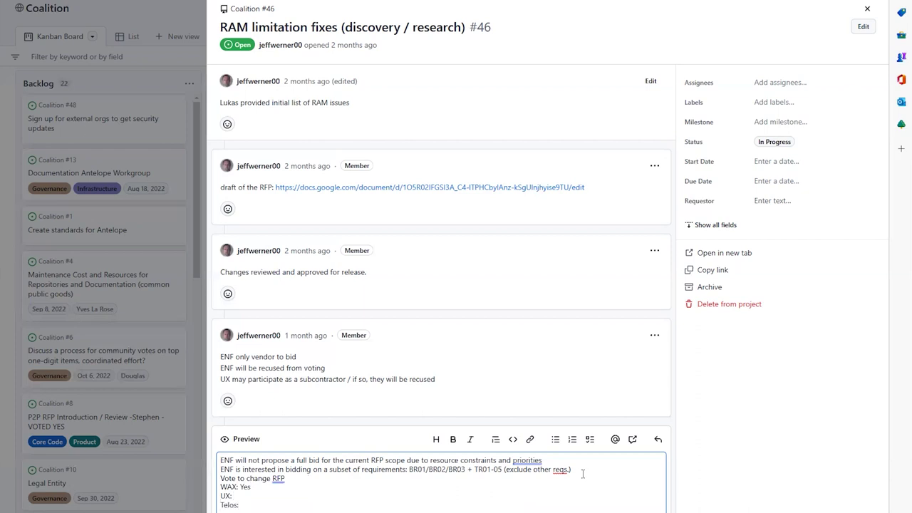
pyautogui.write('F: Ab')
# Reword the vote heading to "Vote to allow ENF to bid on subset of requirements"
pyautogui.press('Up')
pyautogui.press('Up')
pyautogui.moveTo(247, 479); pyautogui.dragTo(288, 479)
pyautogui.write('allow ENF to bid on subset')
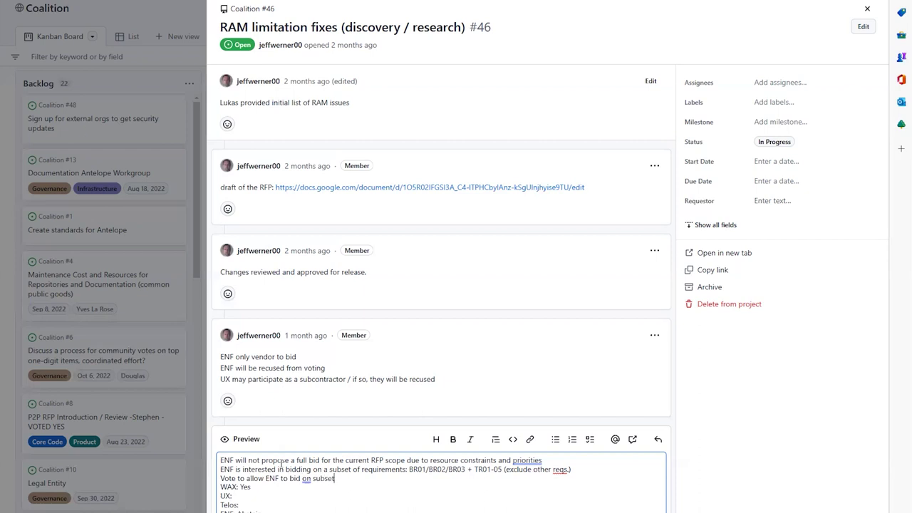
pyautogui.write(' of')
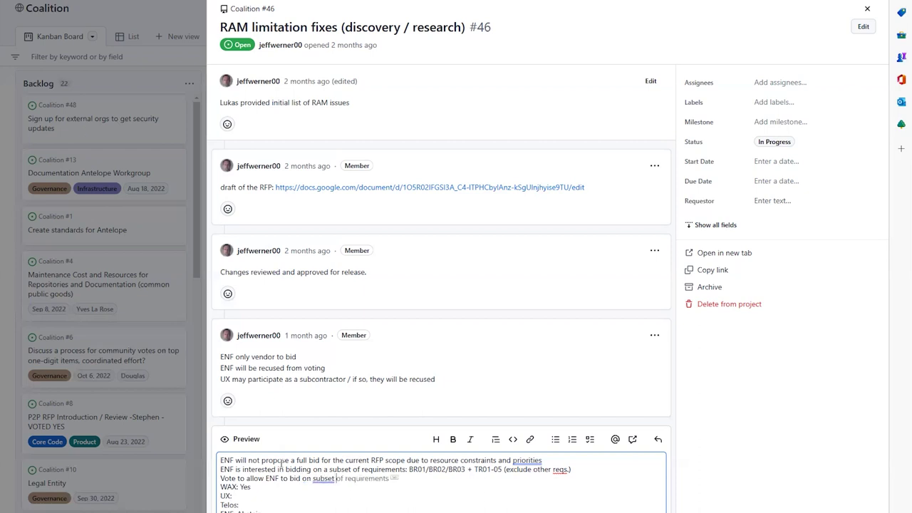
pyautogui.write(' requirementsa')
pyautogui.press('BackSpace')
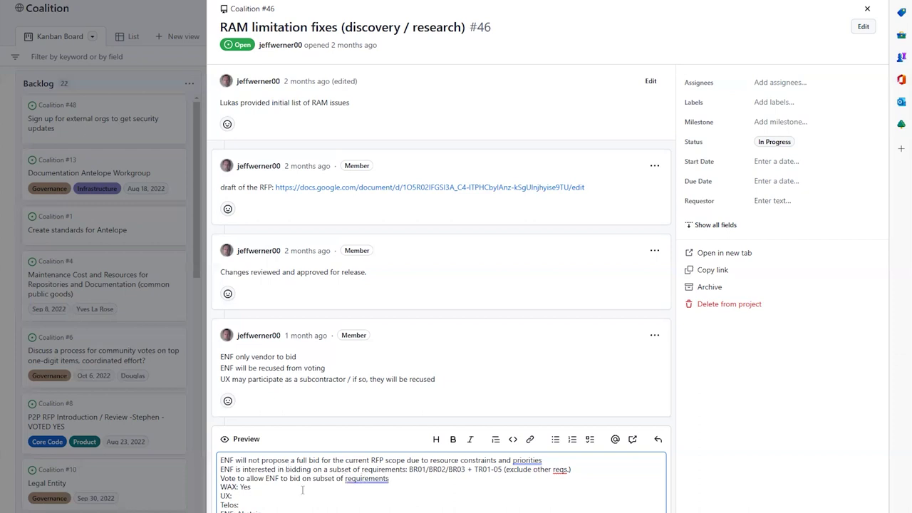
# Record Yes votes for UX and Telos, post the comment and close the RAM limitation fixes issue view
pyautogui.press('Down')
pyautogui.press('Down')
pyautogui.write('Yes')
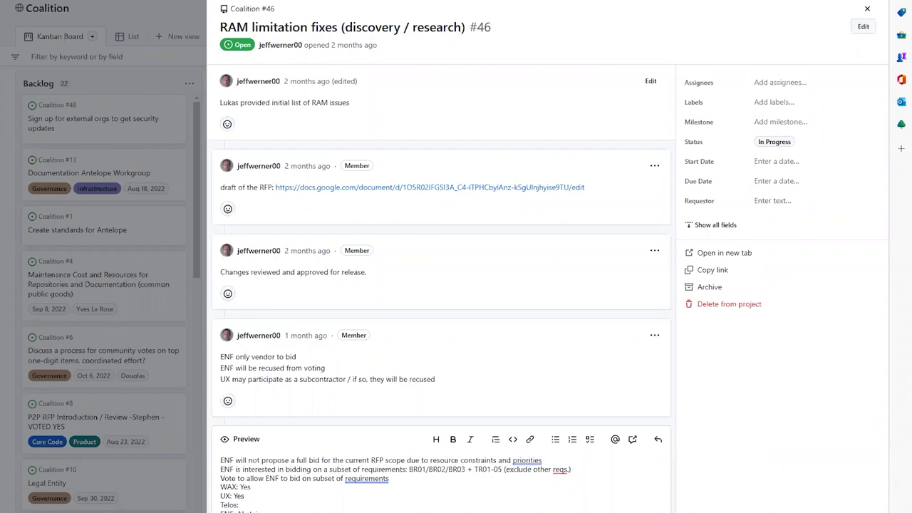
pyautogui.click(273, 506)
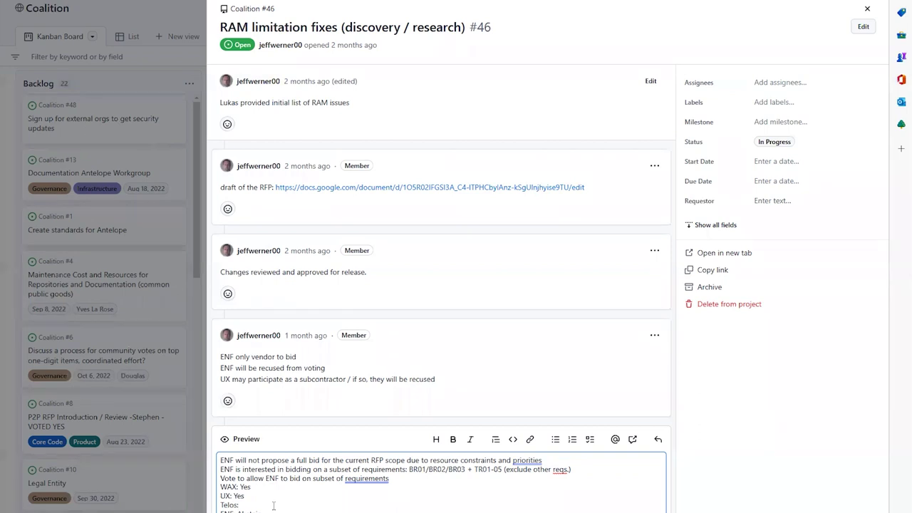
pyautogui.write('Yes')
pyautogui.hotkey('ctrl', 'Return')
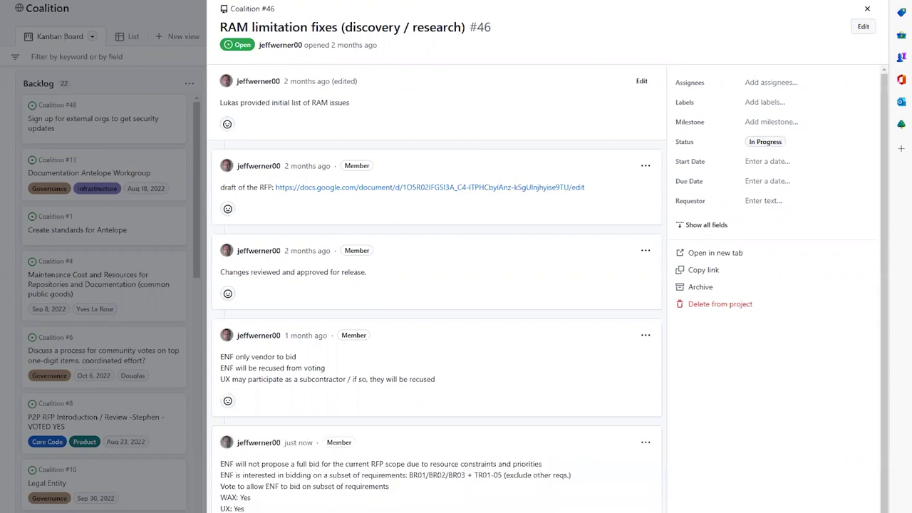
pyautogui.click(868, 9)
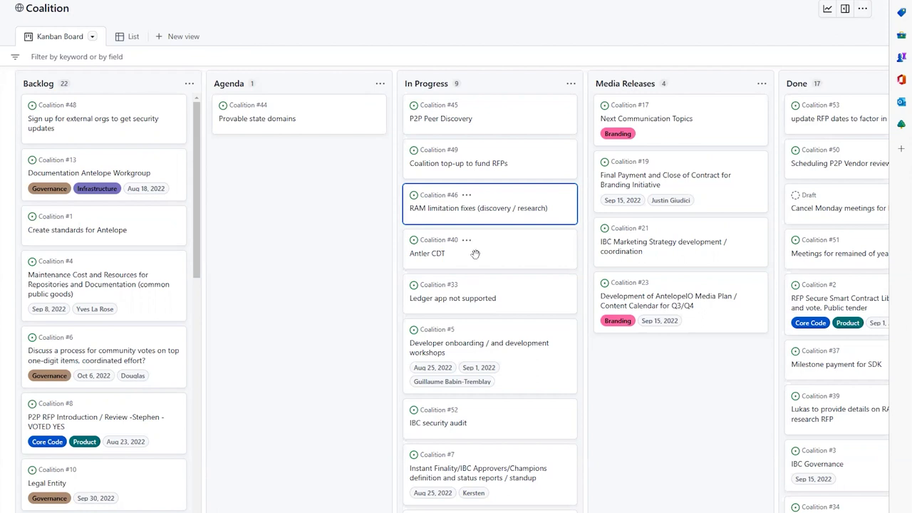
# Open the Antler CDT issue in progress, review its comments and return to the board
pyautogui.click(435, 255)
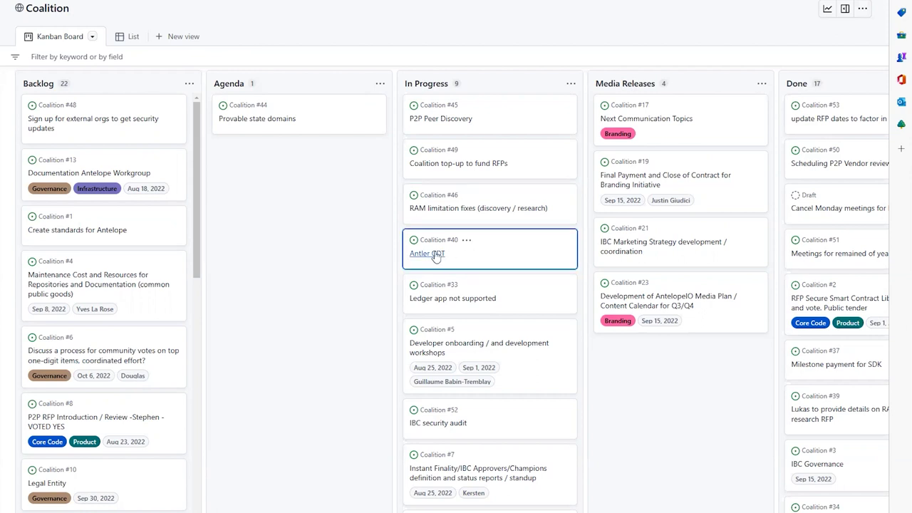
pyautogui.click(436, 255)
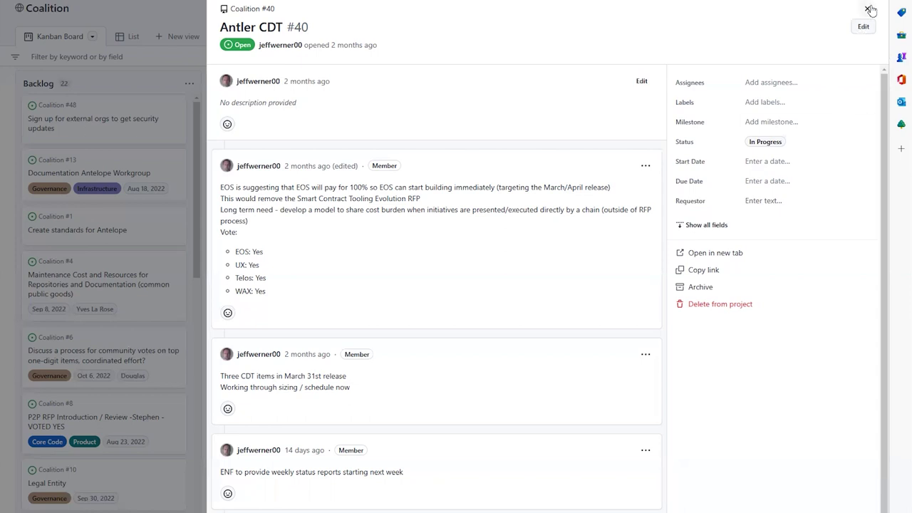
pyautogui.click(868, 9)
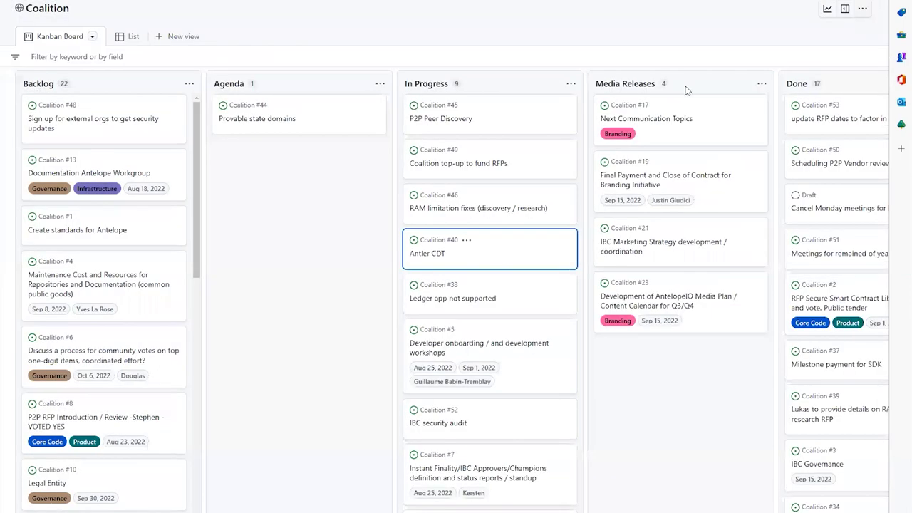
# Read through the comment history of the "Ledger app not supported" issue and return to the board
pyautogui.click(488, 299)
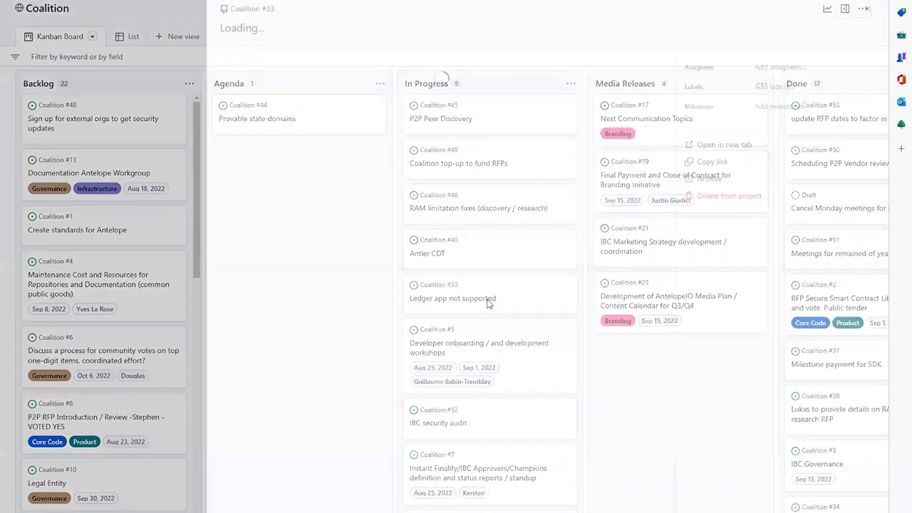
pyautogui.scroll(-1, 411, 481)
pyautogui.scroll(-1, 411, 481)
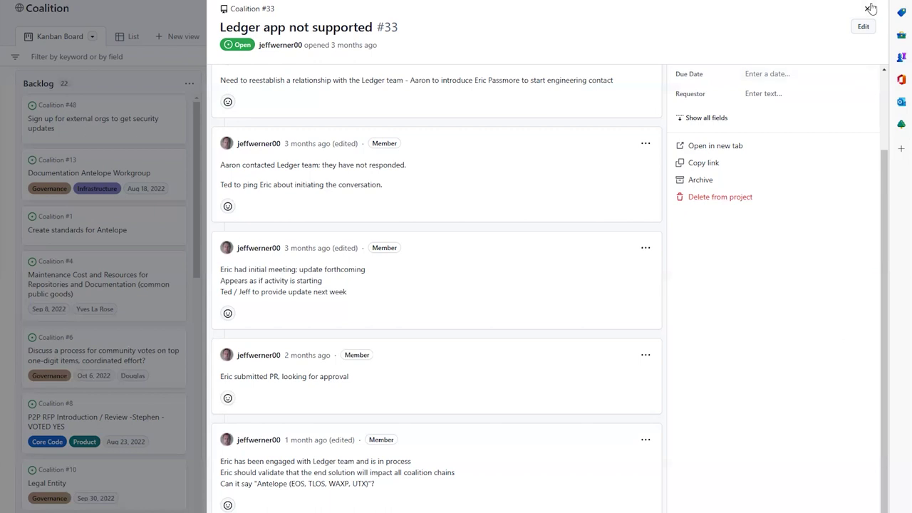
pyautogui.click(868, 11)
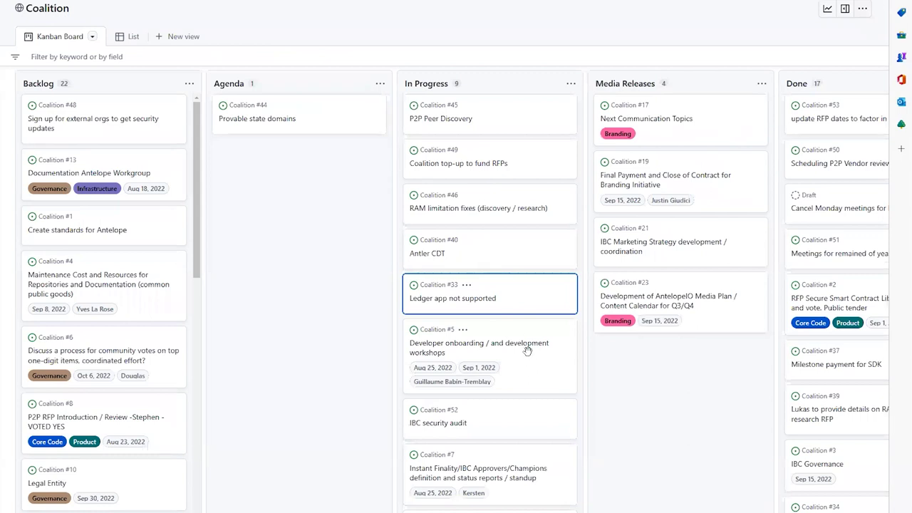
# View the "Developer onboarding / and development workshops" issue and return to the board
pyautogui.click(482, 345)
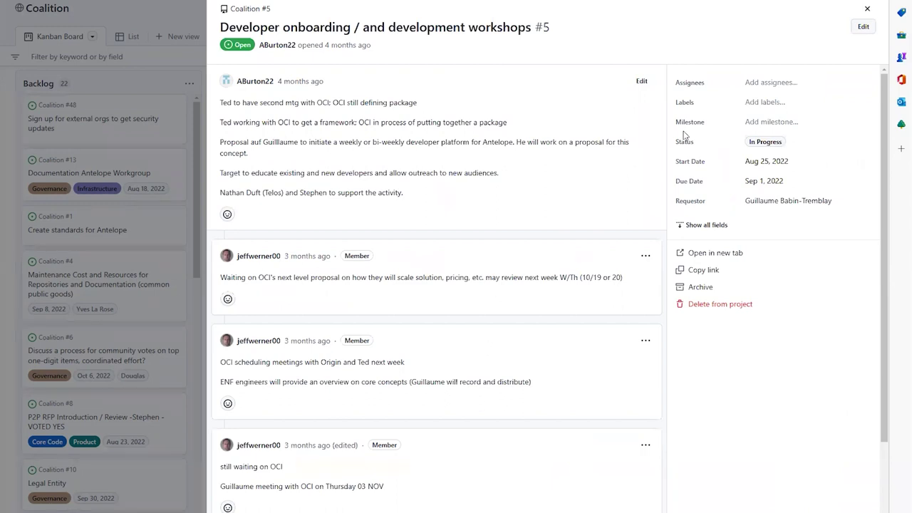
pyautogui.click(867, 10)
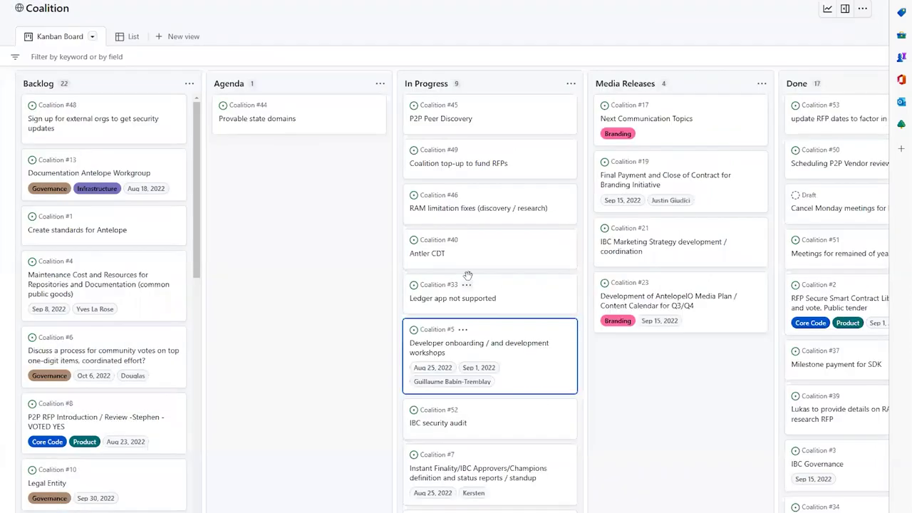
# Edit the latest comment of the "Ledger app not supported" issue, adding the line "Should we develop a formal business relationship with Ledger?"
pyautogui.click(449, 303)
pyautogui.click(436, 299)
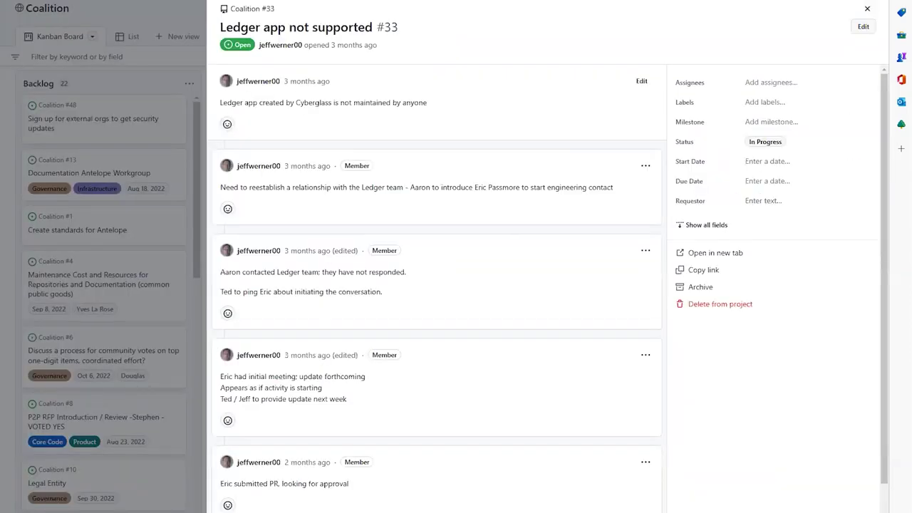
pyautogui.scroll(-1, 296, 504)
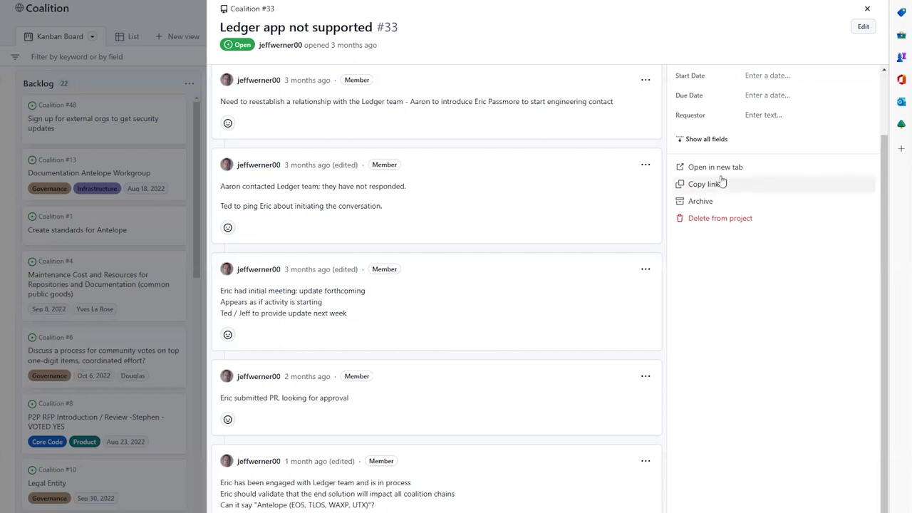
pyautogui.scroll(-3, 552, 320)
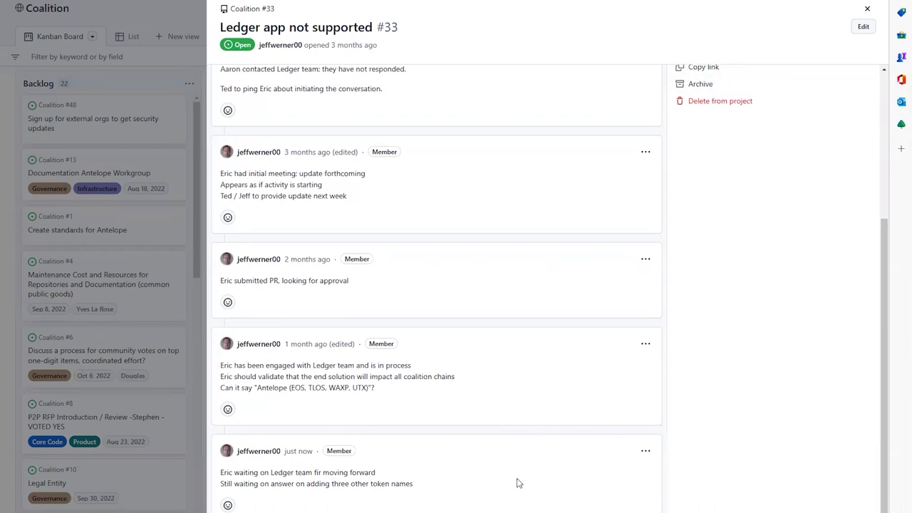
pyautogui.click(645, 453)
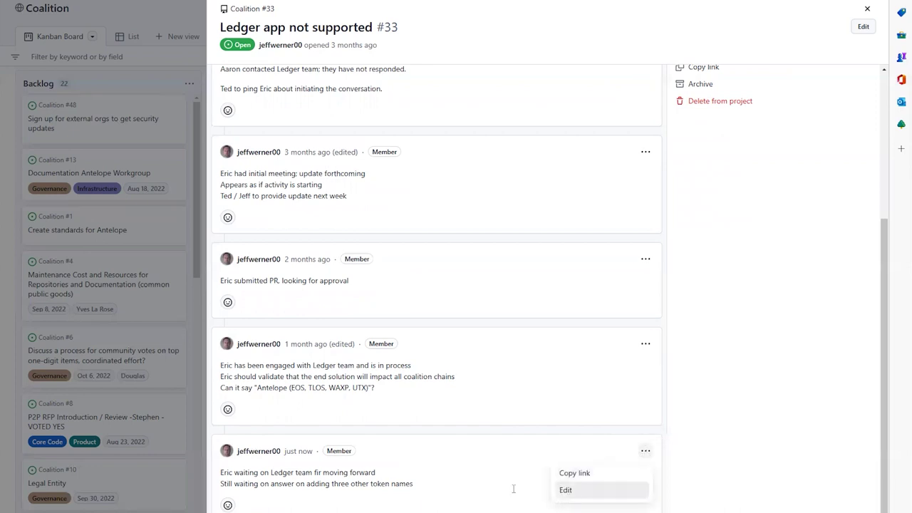
pyautogui.click(563, 491)
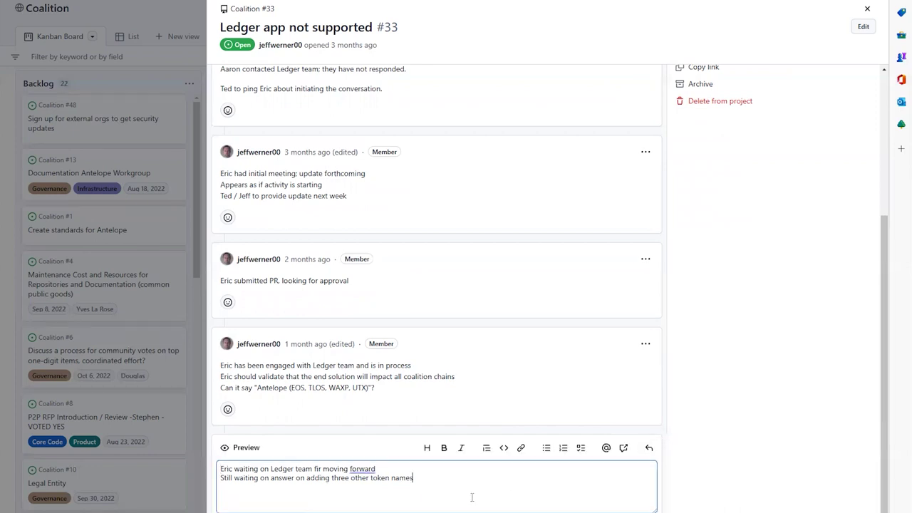
pyautogui.click(472, 491)
pyautogui.write('Should we develop a formal busine')
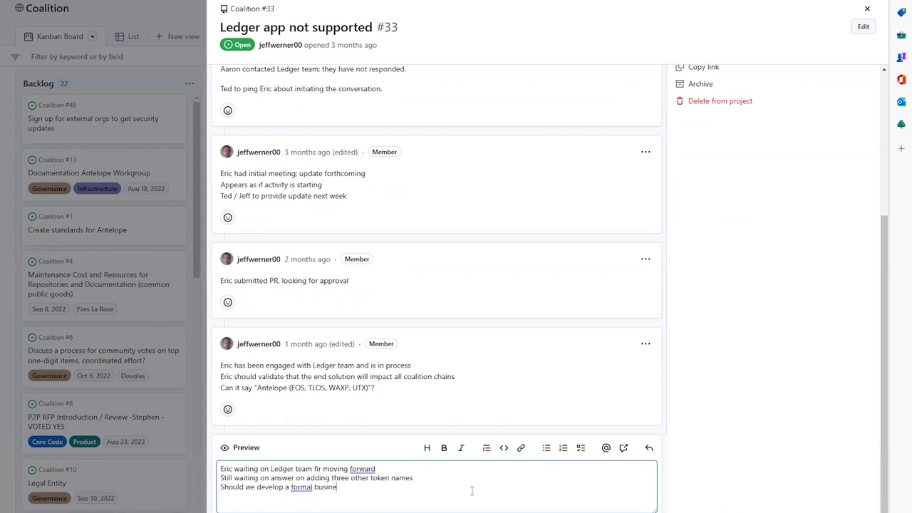
pyautogui.write('ss relationship with')
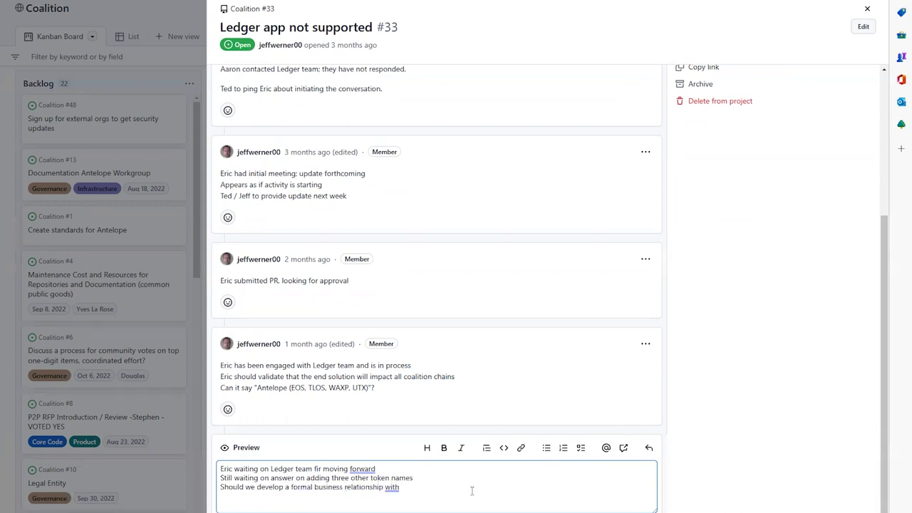
pyautogui.write(' Ledger?>')
pyautogui.press('BackSpace')
# Insert "(beyond technical)" before the question mark and correct "fir" to "for" in the comment's first line
pyautogui.press('Left')
pyautogui.write('(beyond technical)')
pyautogui.press('Return')
pyautogui.click(318, 469)
pyautogui.press('Delete')
pyautogui.write('o')
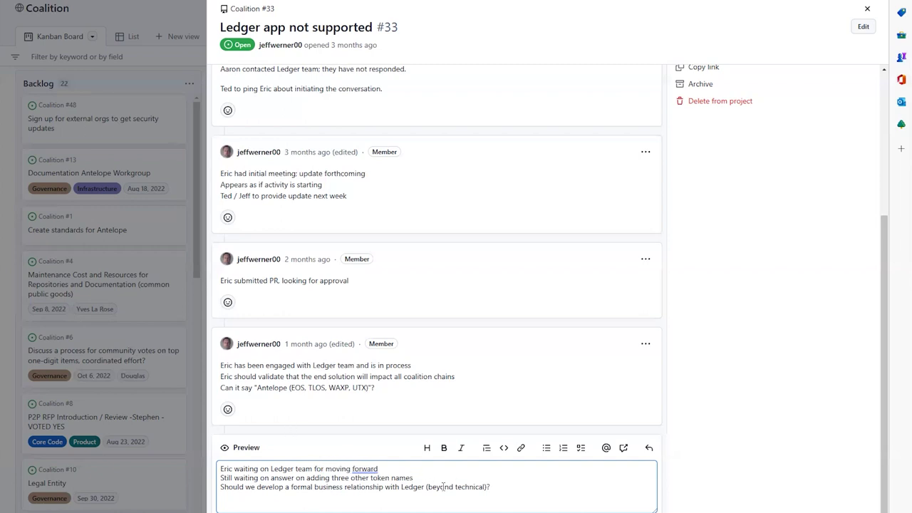
# Append the names of the two people responsible and "to pursue" to the business relationship question, save the comment and return to the board
pyautogui.click(583, 499)
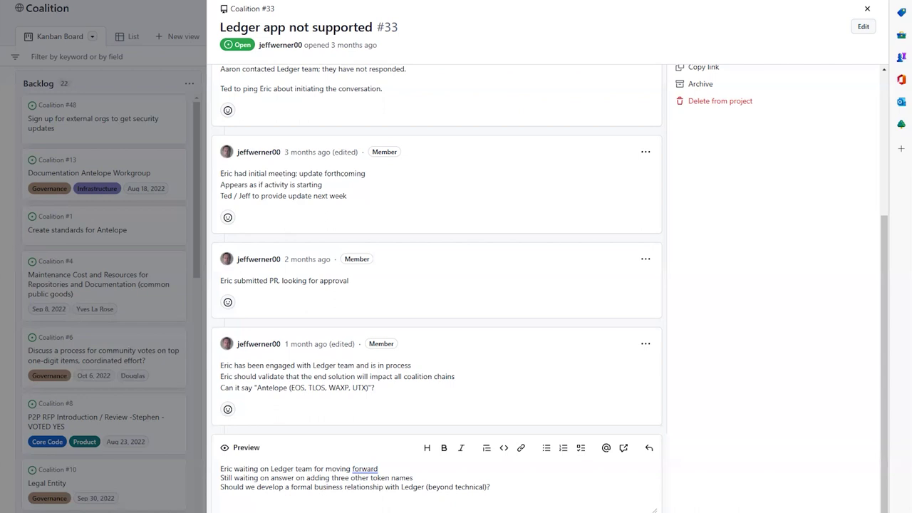
pyautogui.click(519, 482)
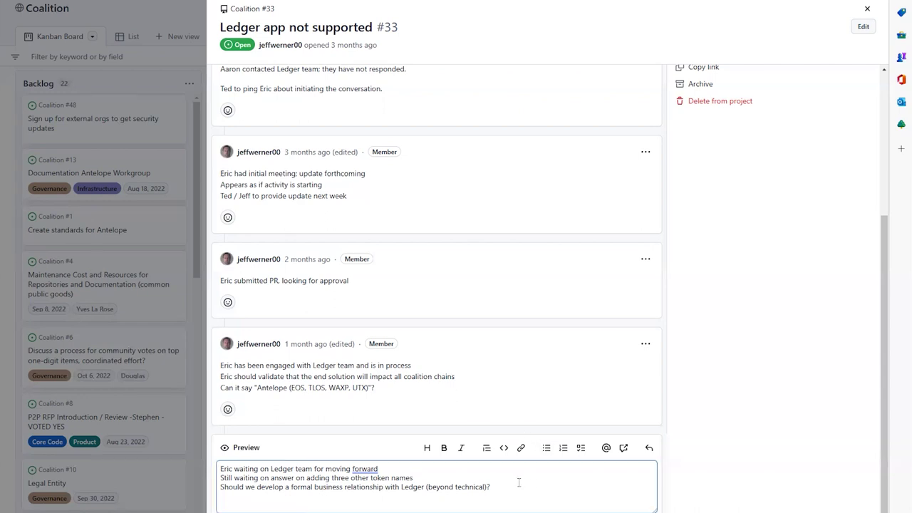
pyautogui.write('- Jeff')
pyautogui.press('Left')
pyautogui.press('Left')
pyautogui.press('Left')
pyautogui.press('Left')
pyautogui.write('Ted/')
pyautogui.press('End')
pyautogui.write('to pursue')
pyautogui.press('Tab')
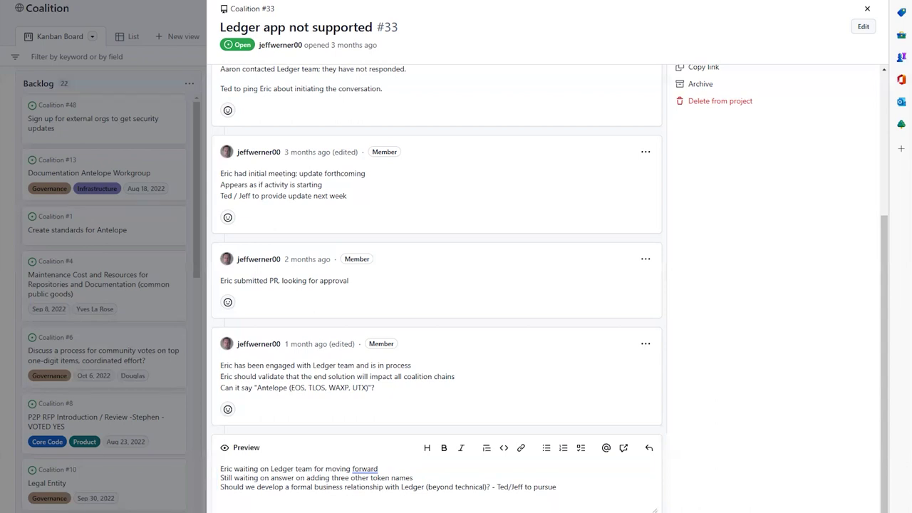
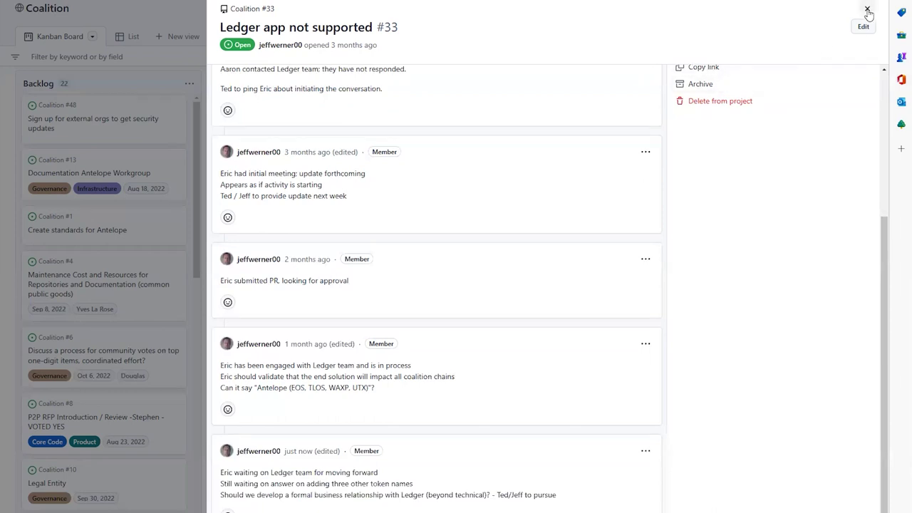
pyautogui.click(867, 10)
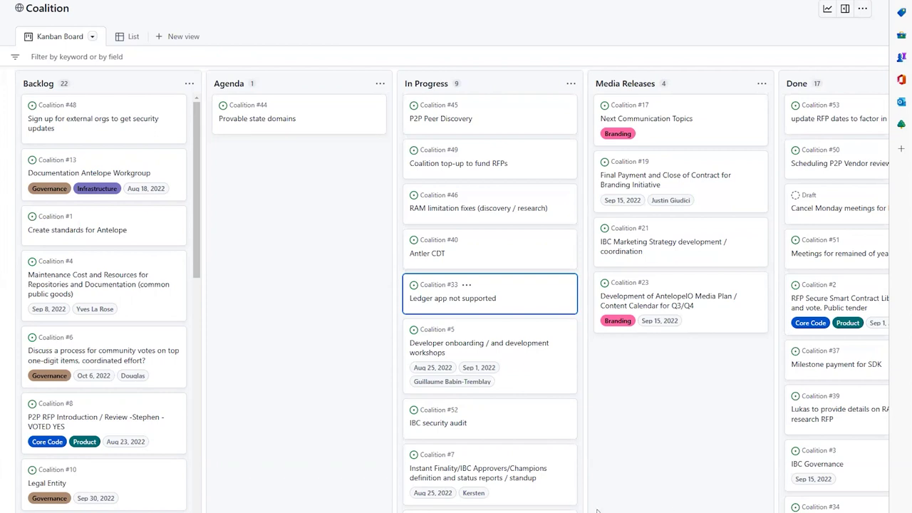
# Open the "Developer onboarding / and development workshops" issue, review its comments through the latest one and return to the board
pyautogui.click(466, 350)
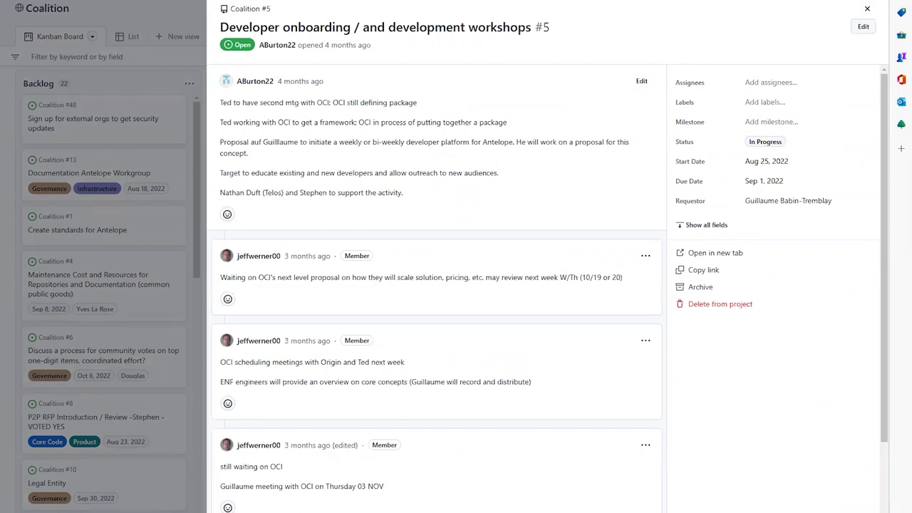
pyautogui.scroll(-4, 436, 289)
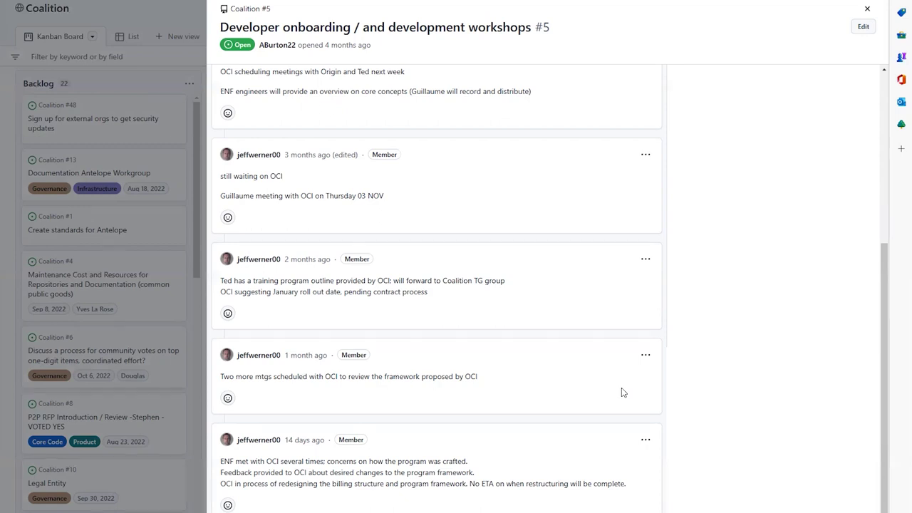
pyautogui.scroll(-1, 776, 502)
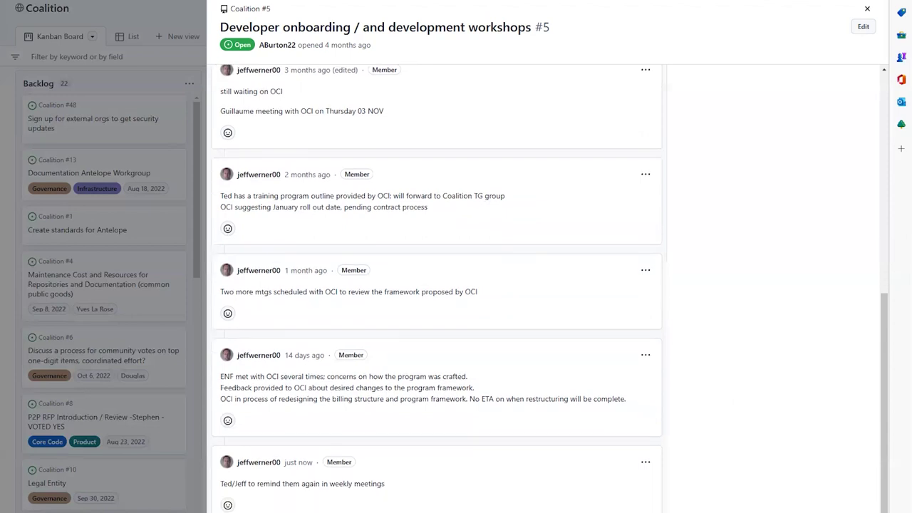
pyautogui.click(869, 10)
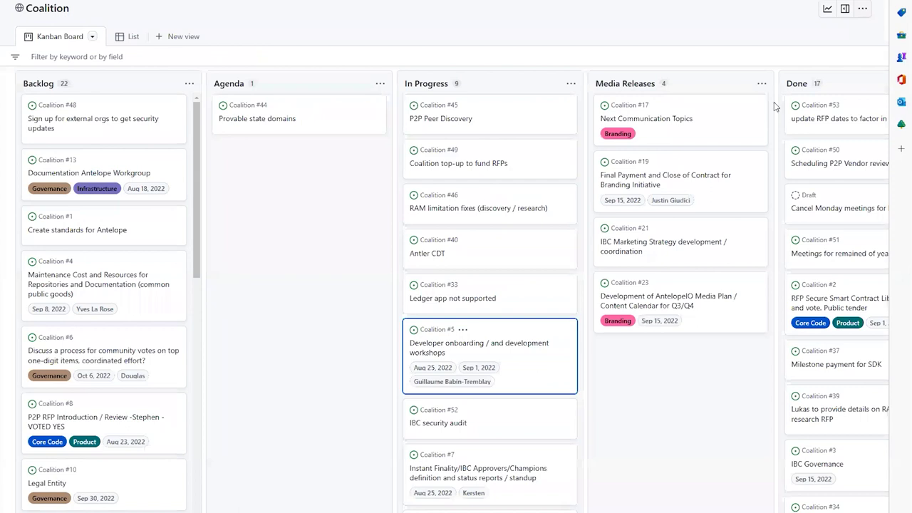
# Start a comment on the IBC security audit issue with the lines "audit completed: no issues" and "need repos where code will live"
pyautogui.click(457, 424)
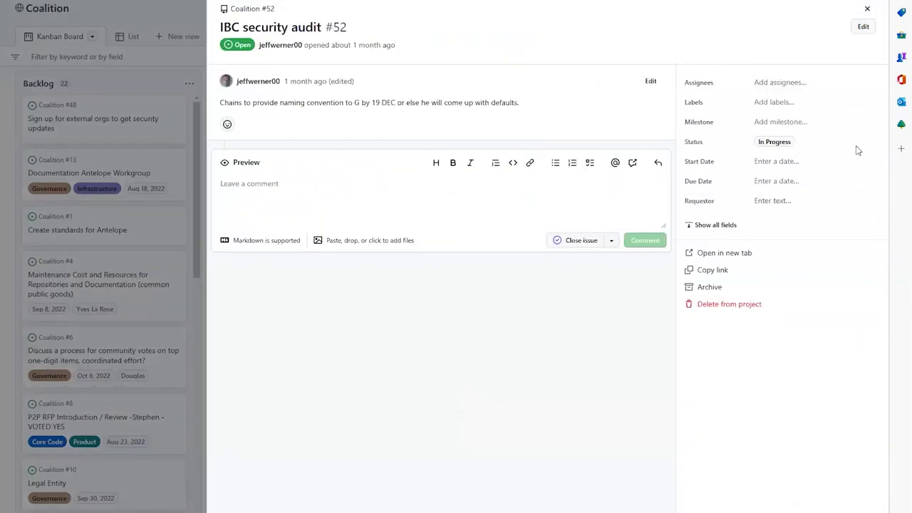
pyautogui.click(273, 179)
pyautogui.write('au')
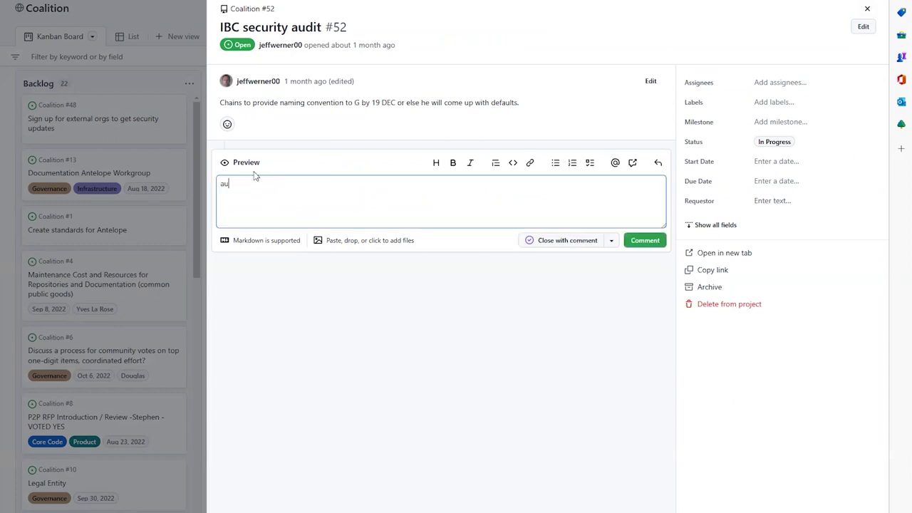
pyautogui.write('dit completed: no iss')
pyautogui.press('BackSpace')
pyautogui.press('BackSpace')
pyautogui.write('ssues')
pyautogui.press('Return')
pyautogui.write('need repos where code will live')
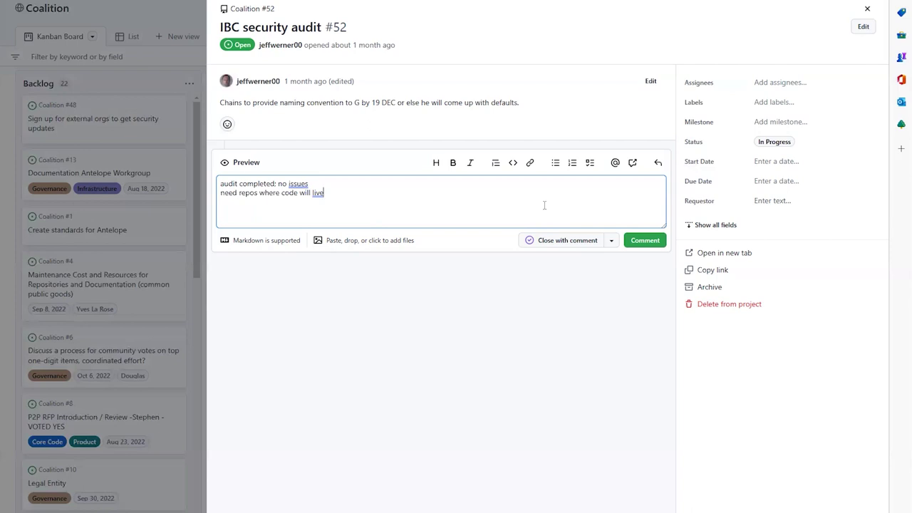
# Add a line to the comment noting by name which member "has secured a few domains"
pyautogui.press('Return')
pyautogui.write('Zack has secured a few domain')
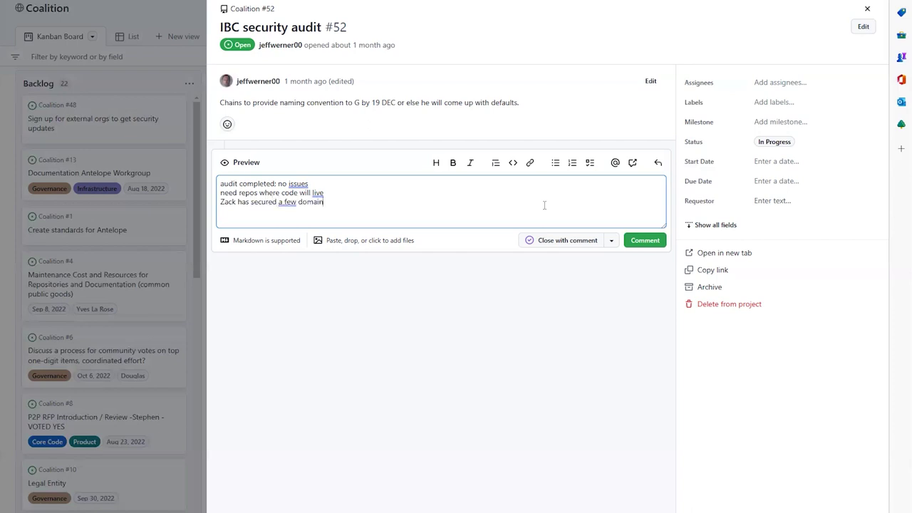
pyautogui.write('s for')
pyautogui.press('BackSpace')
pyautogui.press('BackSpace')
pyautogui.press('BackSpace')
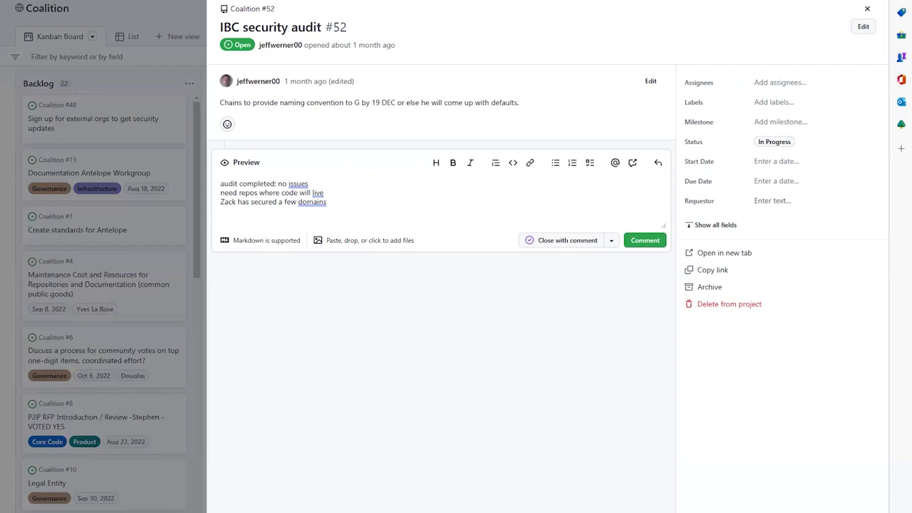
# Add "once code is deployed to selected repo, certs can be updated", post the comment and return to the board
pyautogui.click(379, 198)
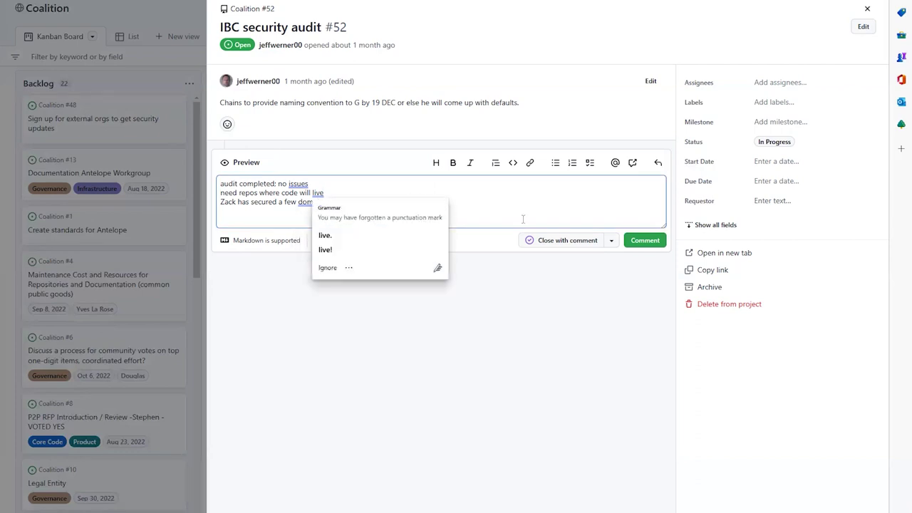
pyautogui.press('Return')
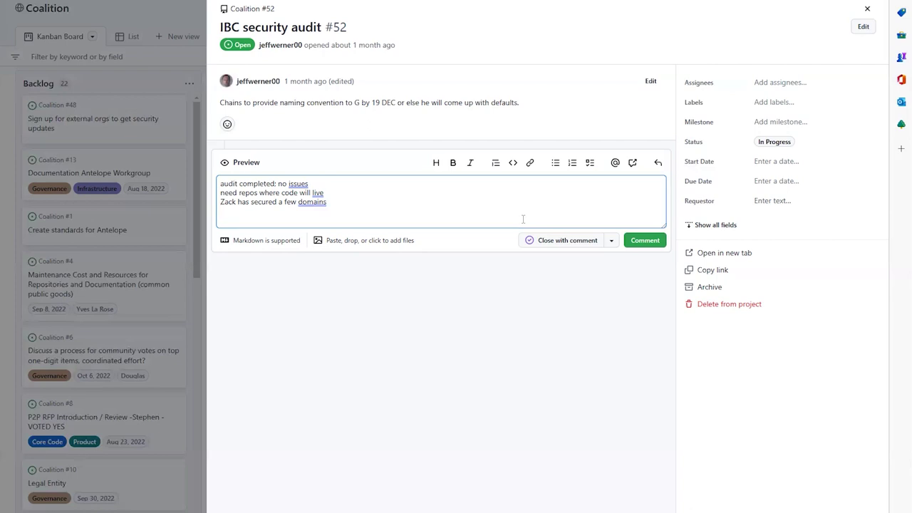
pyautogui.write('once code is deployed to se')
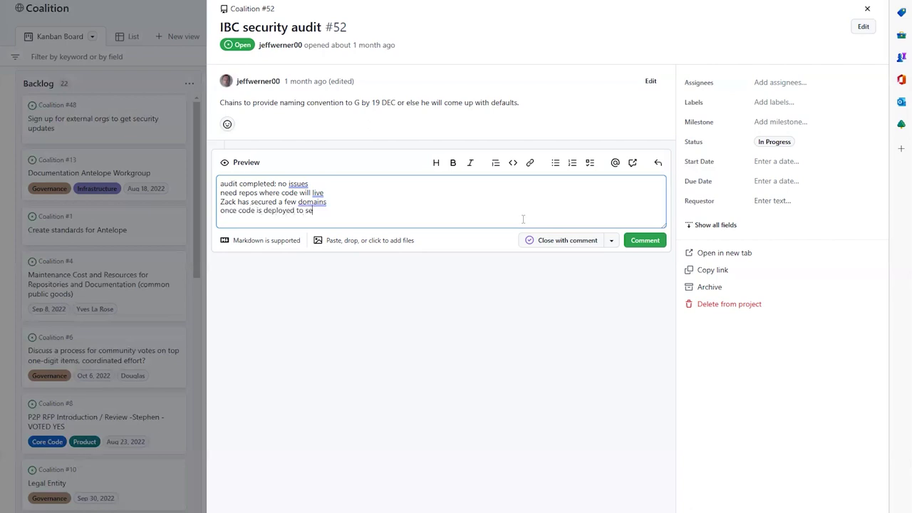
pyautogui.write('lected repo. certs can be updated')
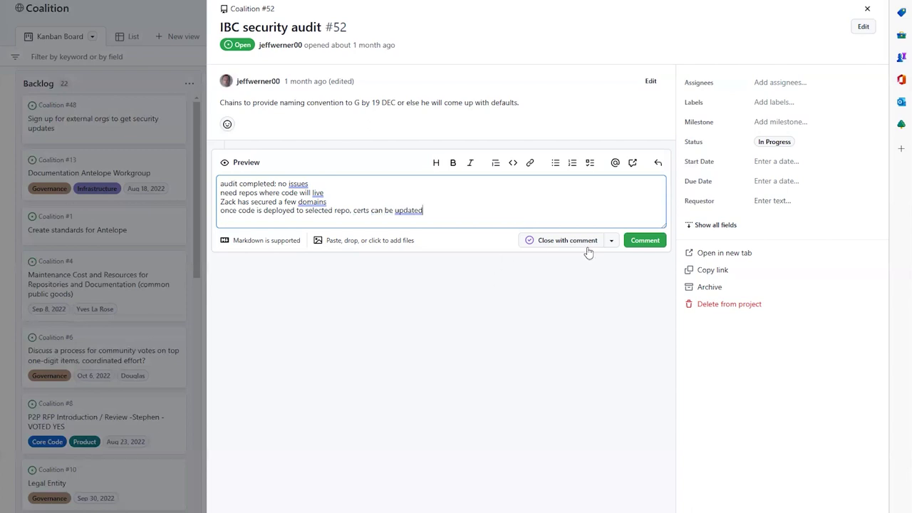
pyautogui.click(652, 242)
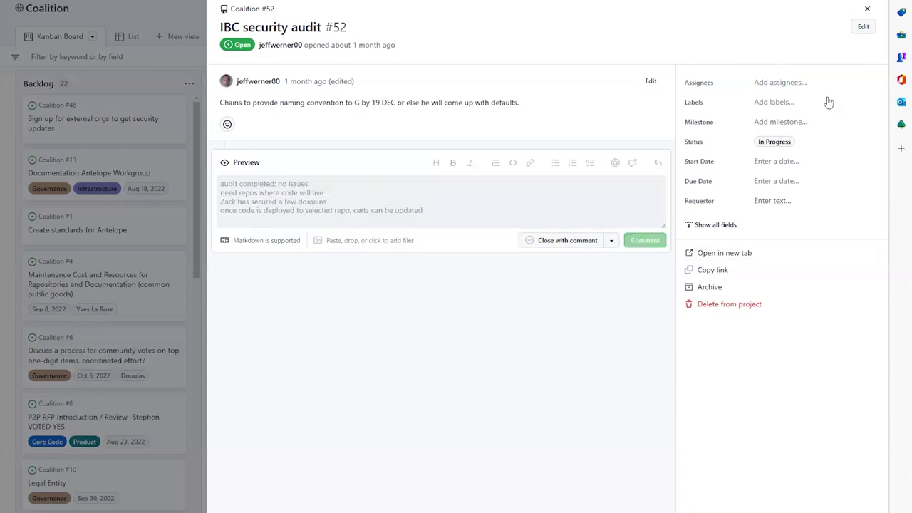
pyautogui.click(868, 10)
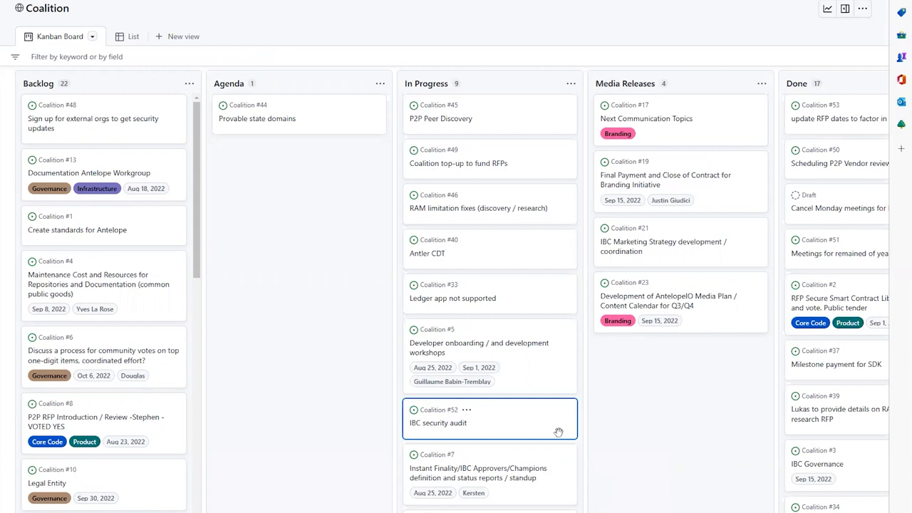
# Correct the misspelled word to "completed" in the comment on the "Instant Finality/IBC Approvers/Champions definition" issue and return to the board
pyautogui.click(523, 476)
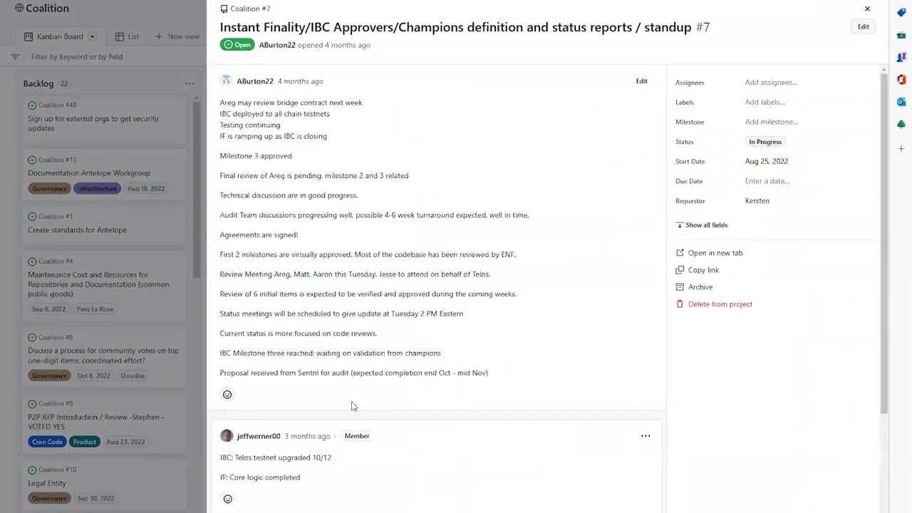
pyautogui.scroll(-5, 355, 401)
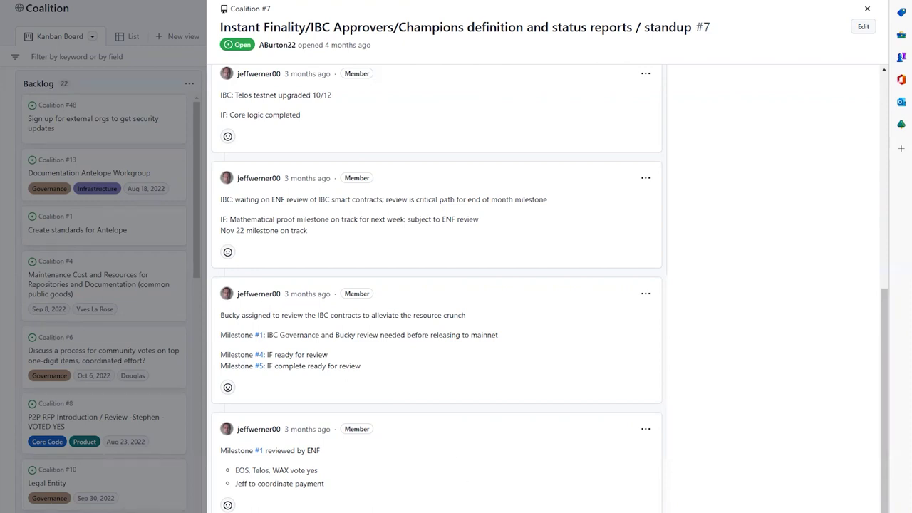
pyautogui.hotkey('shift', 'F10')
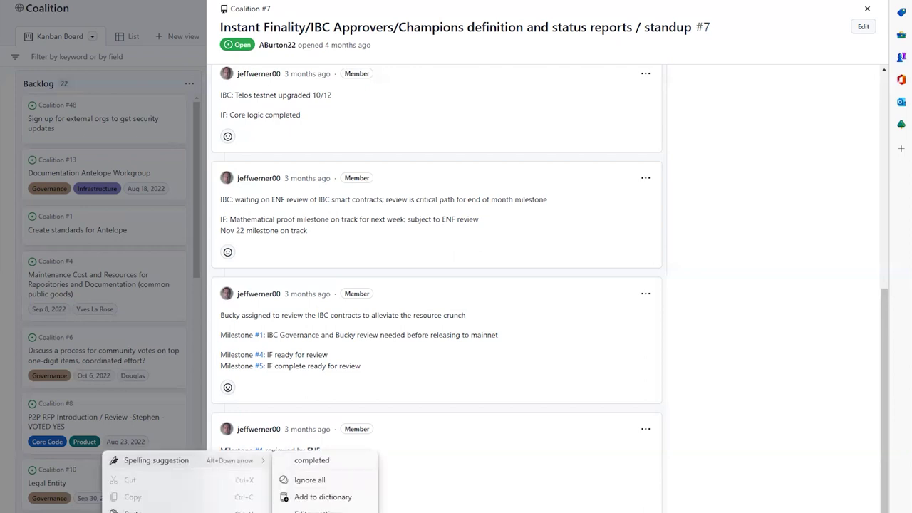
pyautogui.click(325, 464)
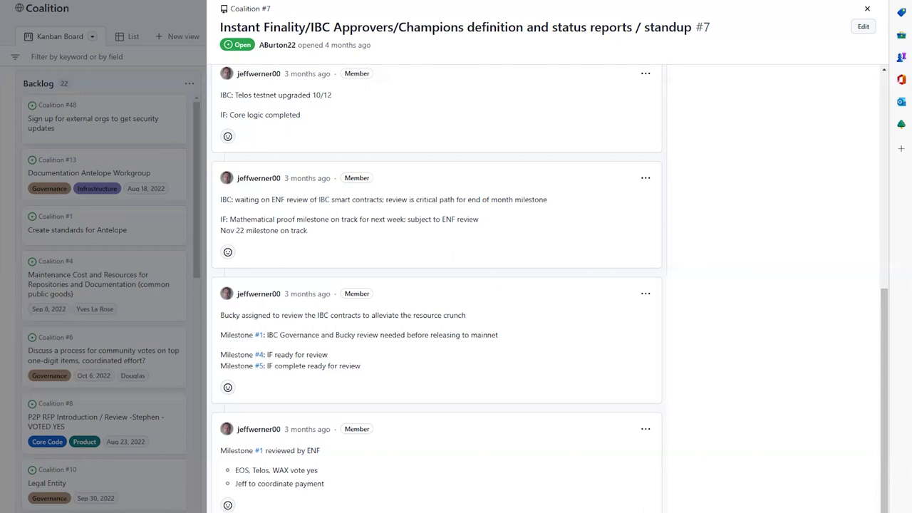
pyautogui.click(869, 10)
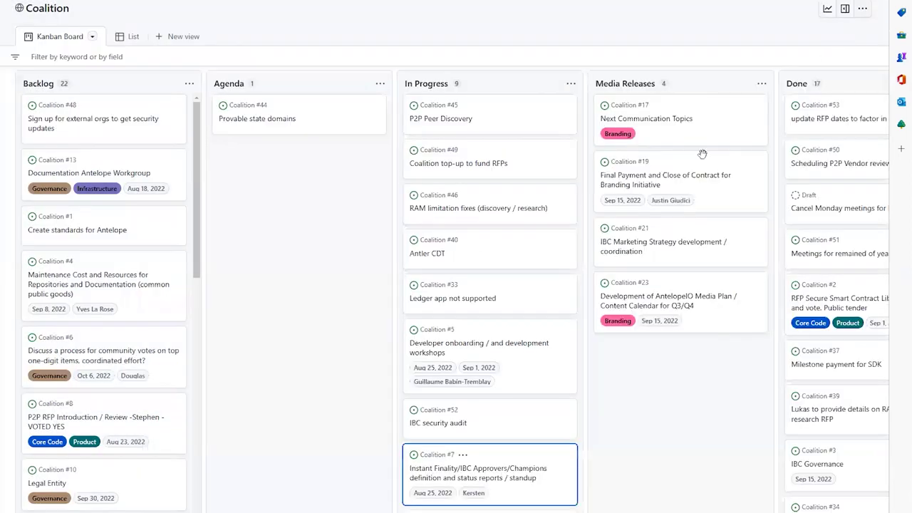